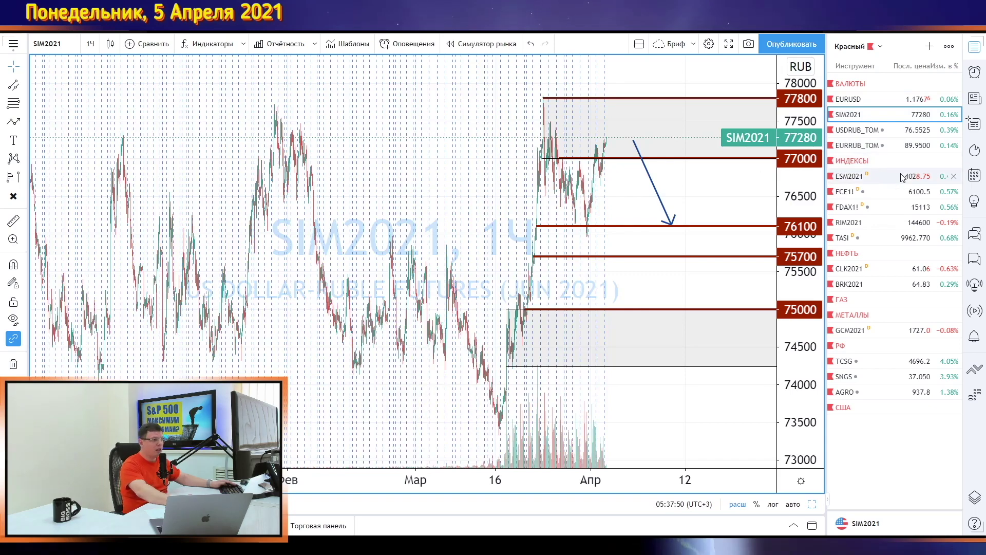
Examine the SIM2021 hourly chart around the 76100 level and the early April rebound from it
left_click_drag(786, 180, 764, 271)
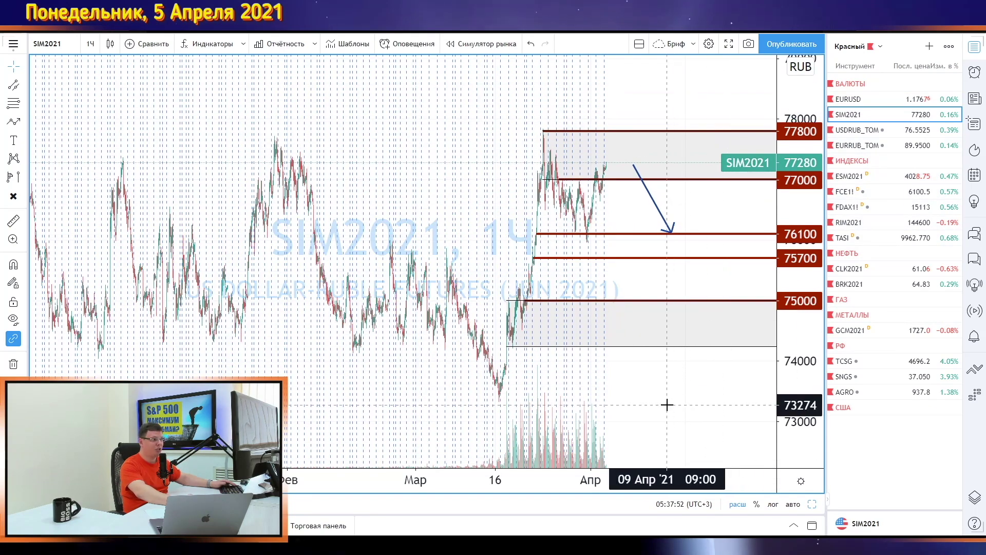
left_click_drag(671, 391, 678, 374)
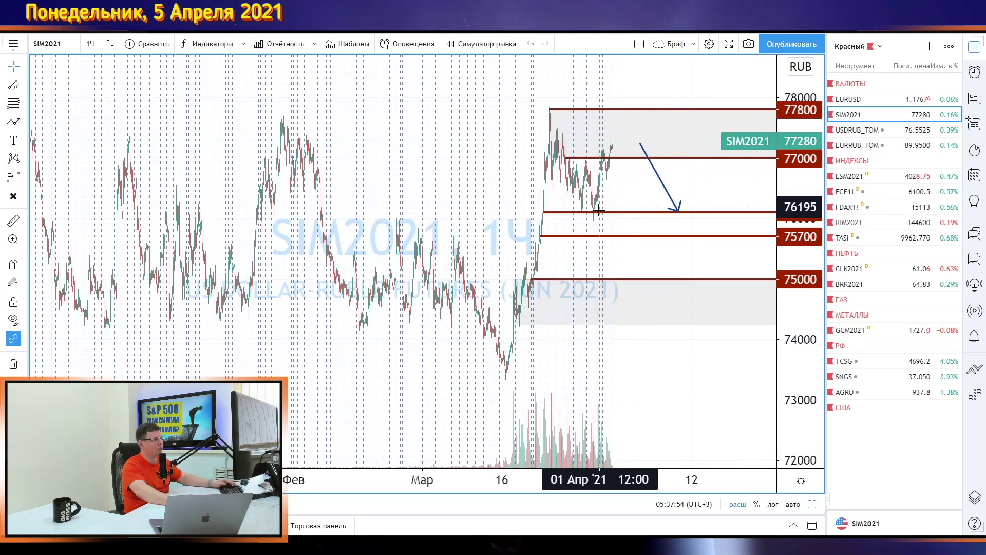
left_click_drag(597, 213, 611, 184)
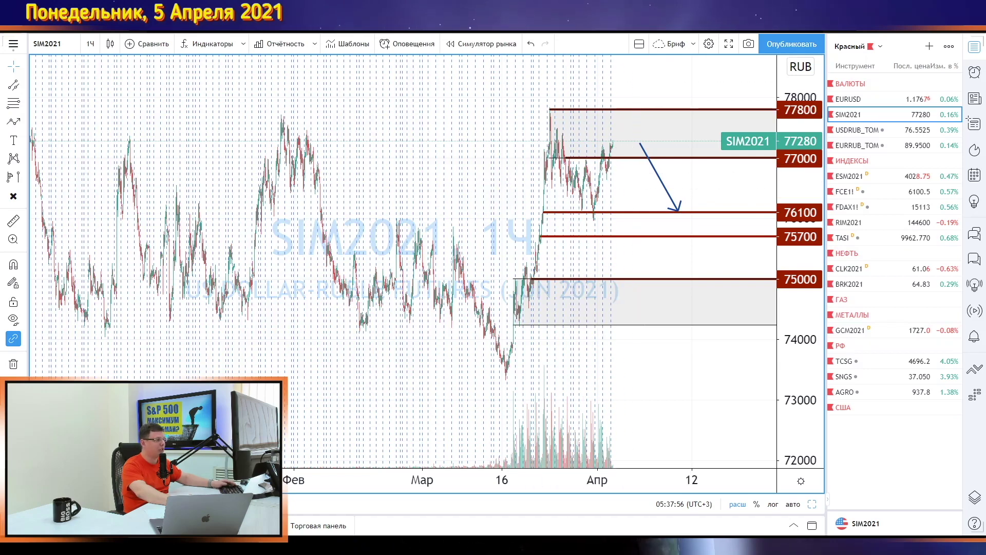
Bring up the RGBI, Brent, DXY and ruble comparison chart, mark the recent 1/USDRUB_TOM and 1/DXY moves, and undo the marks
left_click(648, 23)
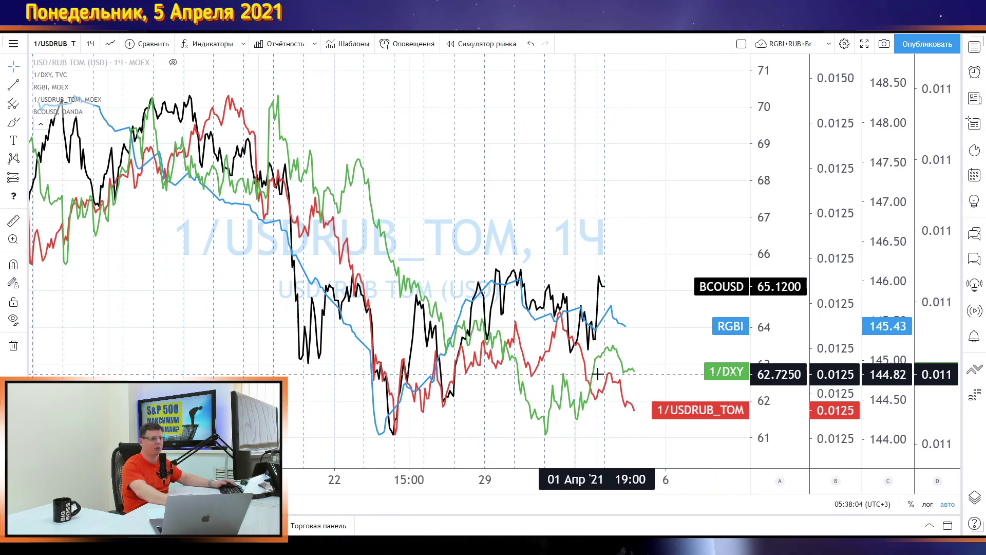
left_click_drag(553, 308, 592, 358)
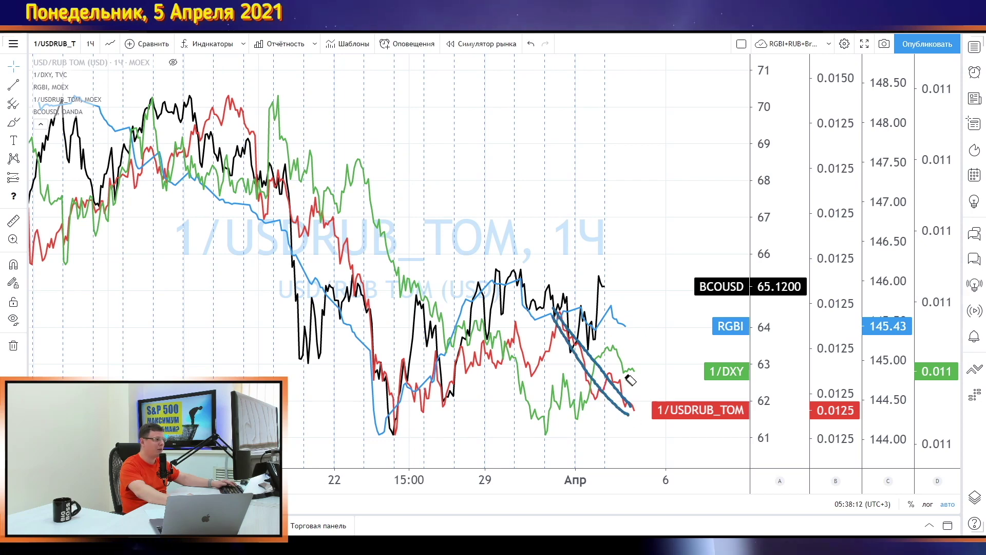
left_click_drag(626, 375, 567, 418)
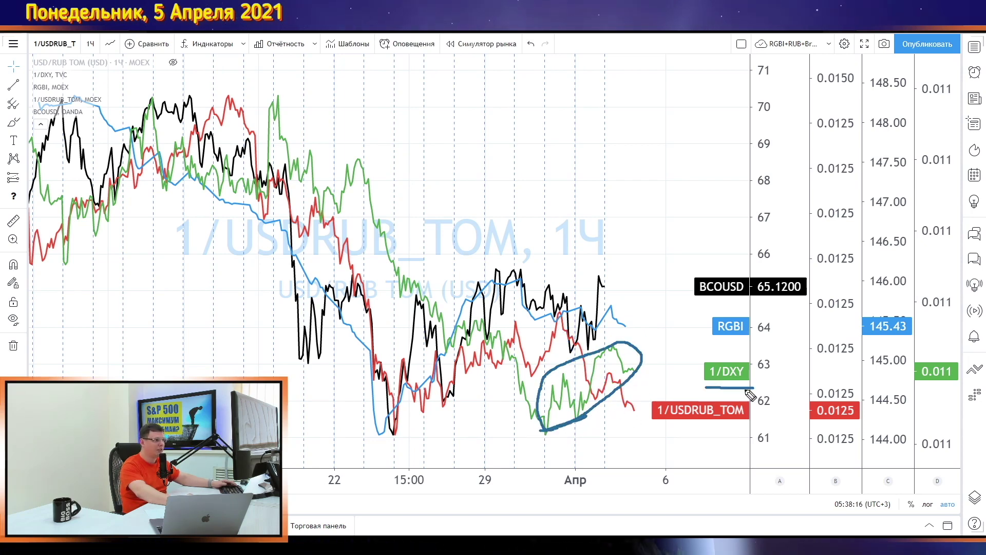
key("ctrl+z")
key("ctrl+z")
Circle the recent 1/DXY rise and the RGBI line's latest section on the comparison chart, and clear all markings
mouse_move(548, 445)
left_mouse_down()
mouse_move(632, 381)
mouse_move(570, 366)
mouse_move(554, 444)
left_mouse_up()
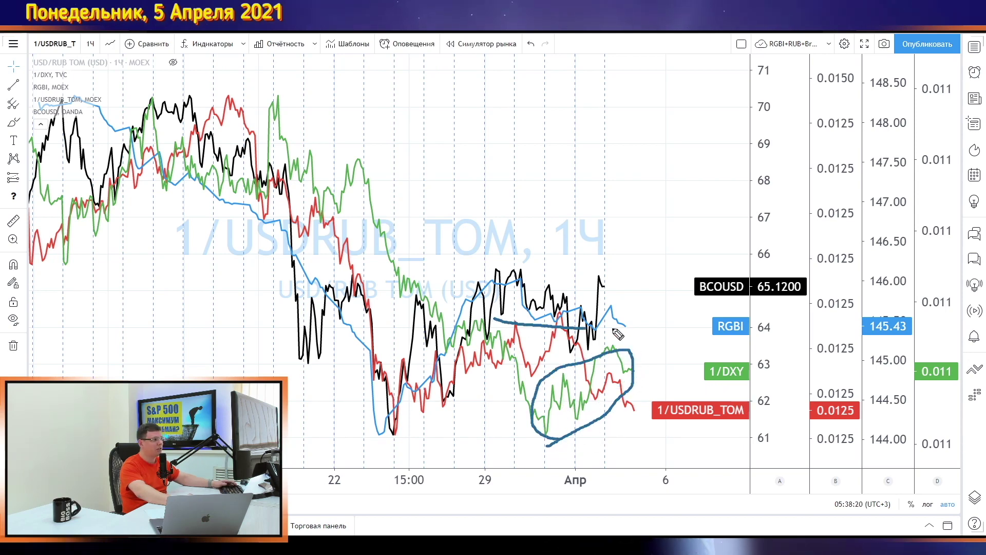
left_click_drag(617, 333, 490, 278)
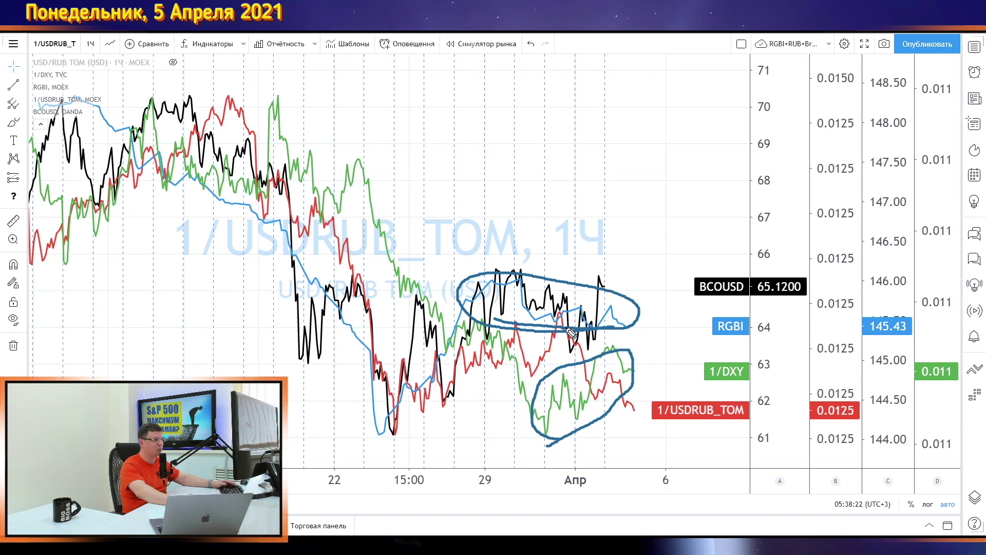
left_click_drag(635, 302, 570, 343)
key("e")
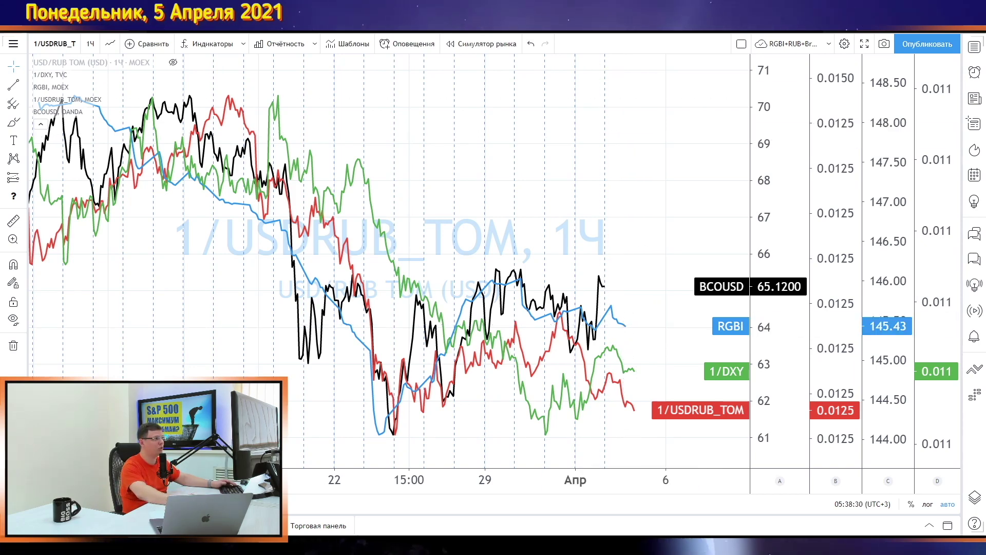
Return to the SIM2021 chart, circle the rise from 76100 to above 77000, and erase the circle
key("ctrl+Tab")
left_click_drag(598, 220, 620, 167)
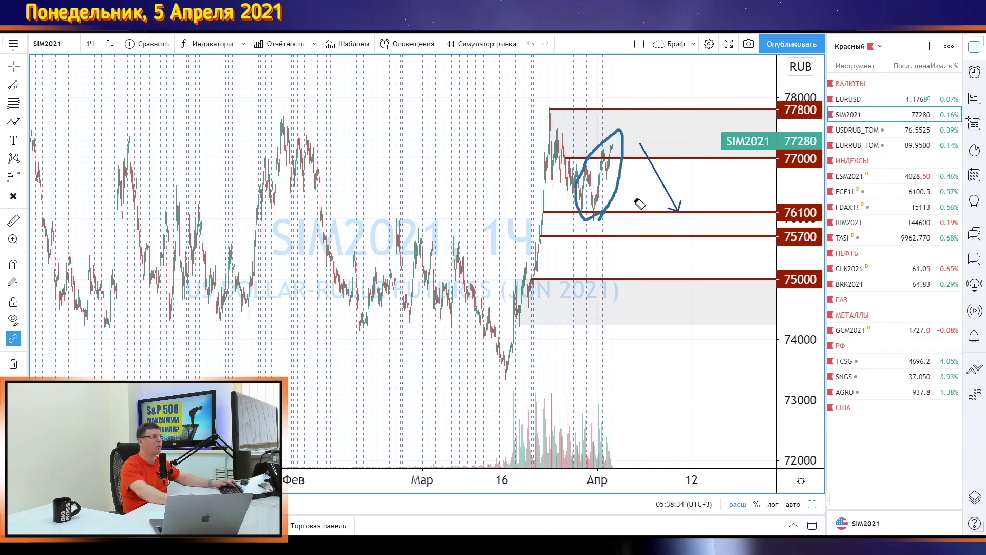
left_click(614, 191)
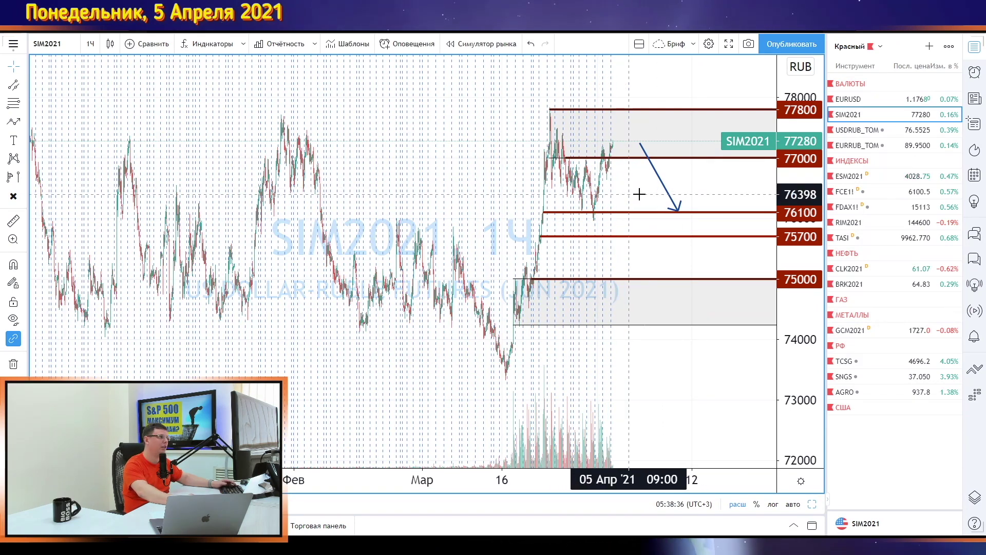
Highlight the 77800 level and circle the low at 76100 on the SIM2021 chart, and clear the markings
scroll(678, 205, "up", 3)
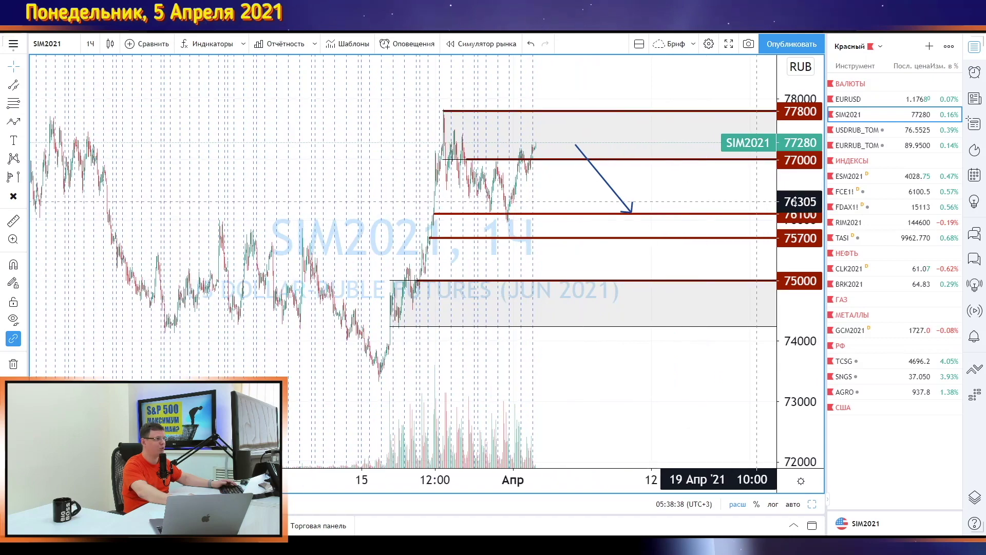
left_click_drag(791, 194, 789, 209)
left_click_drag(738, 203, 737, 221)
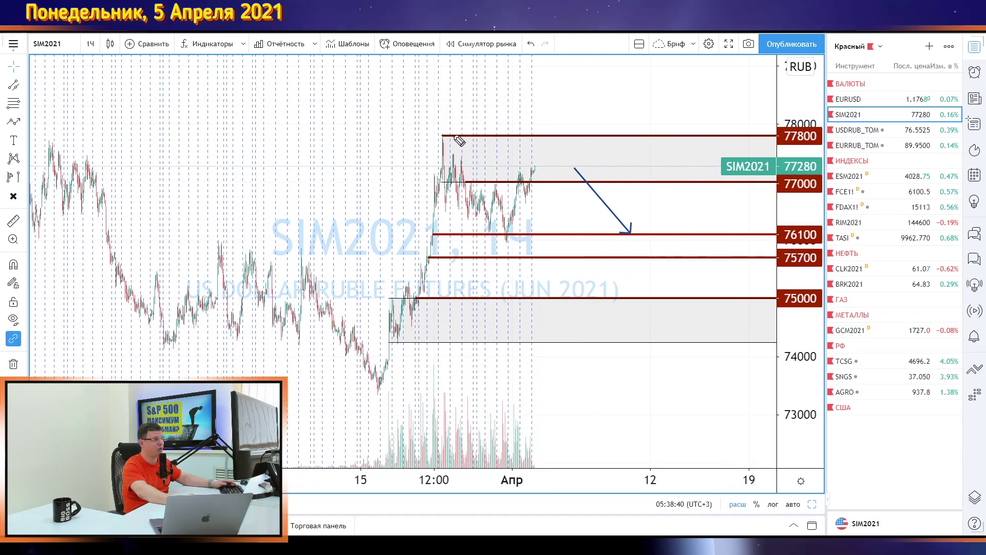
left_click_drag(456, 137, 635, 144)
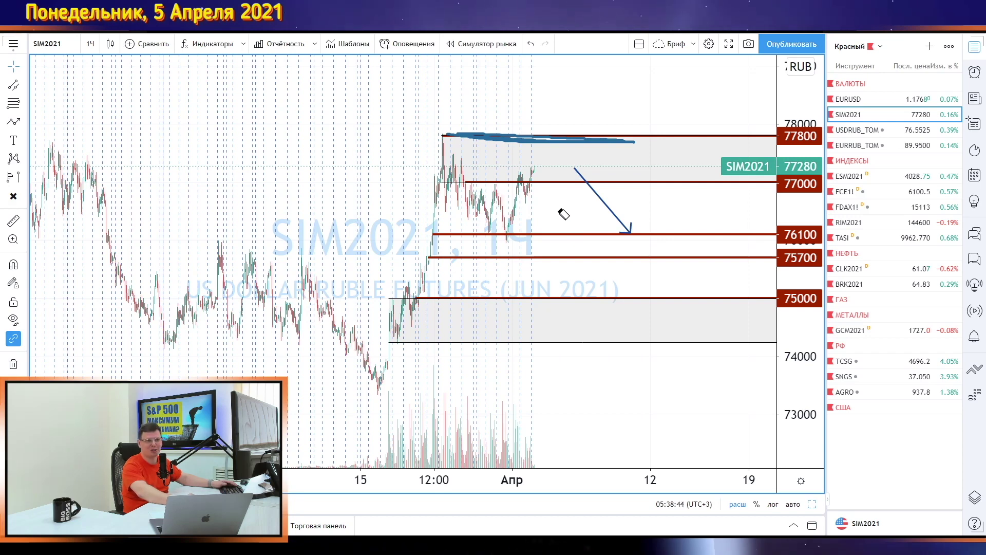
mouse_move(532, 168)
left_mouse_down()
mouse_move(585, 239)
mouse_move(516, 230)
mouse_move(509, 251)
left_mouse_up()
key("ctrl+shift+6")
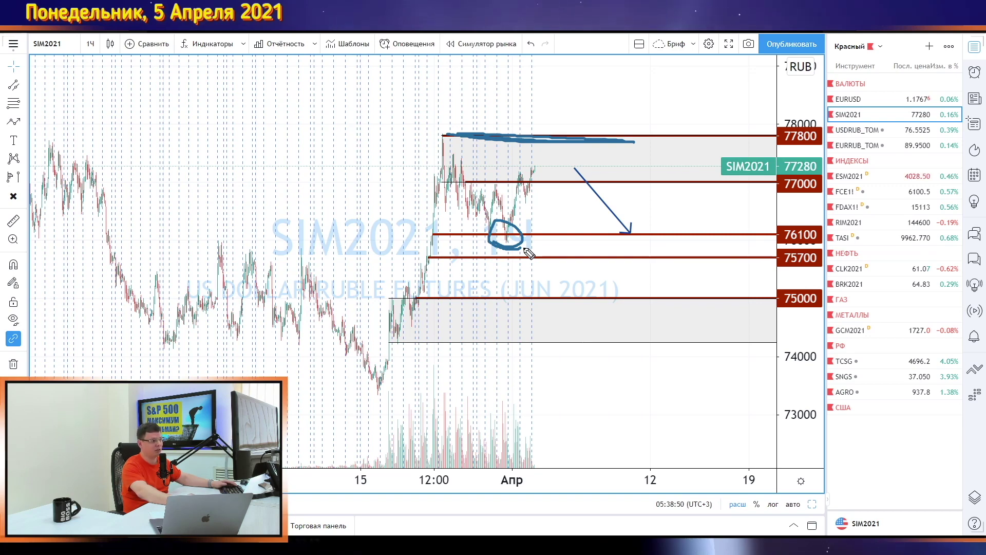
left_click(591, 145)
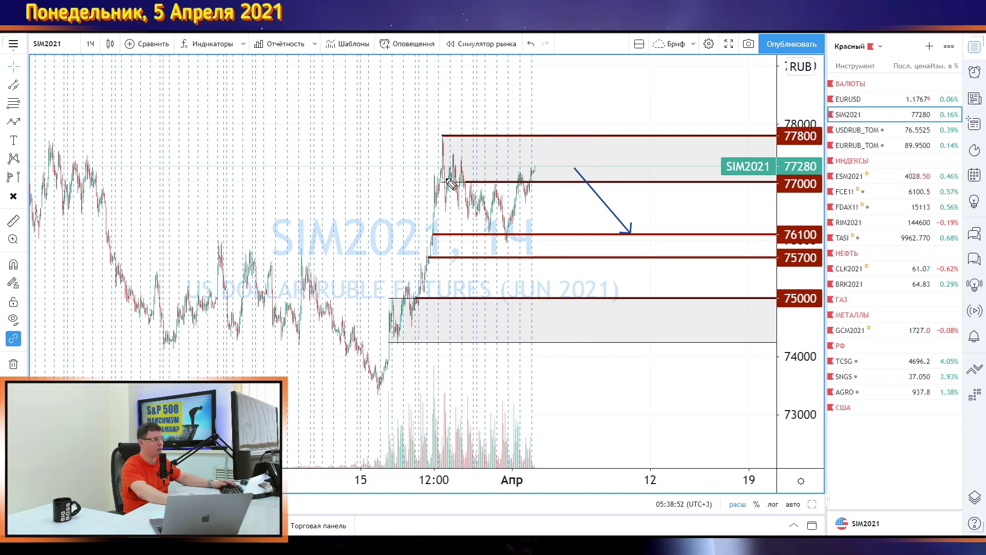
Open the USDRUB_TOM hourly chart, highlight the 77.0000 level with a freehand line, and clear the marking
key("ctrl+shift+7")
key("ctrl+shift+2")
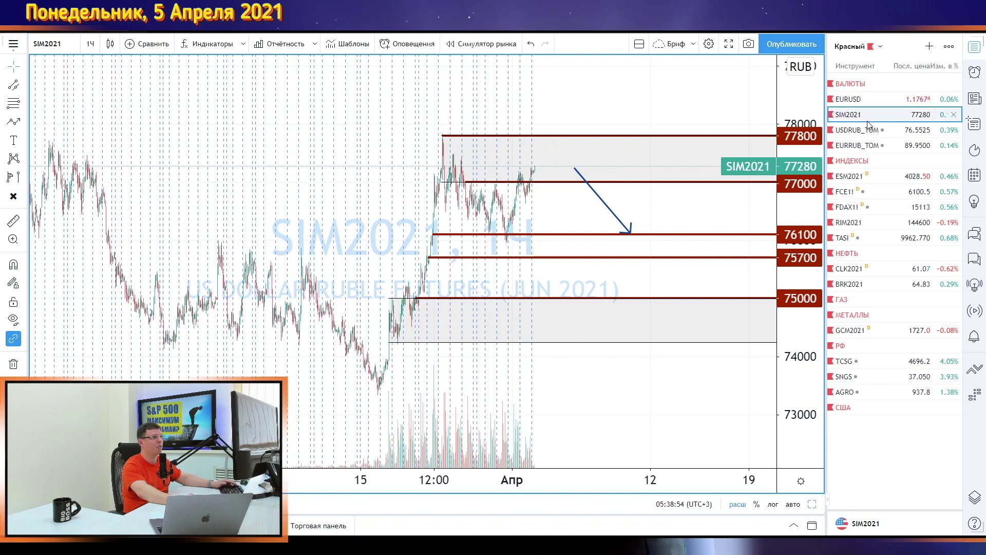
left_click(882, 130)
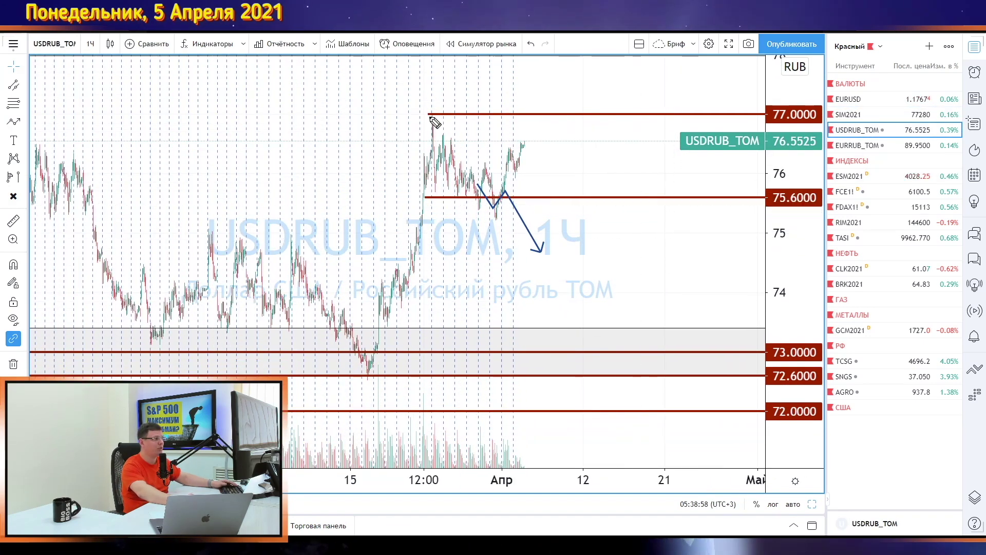
left_click_drag(429, 116, 597, 119)
key("ctrl+shift+7")
key("ctrl+shift+2")
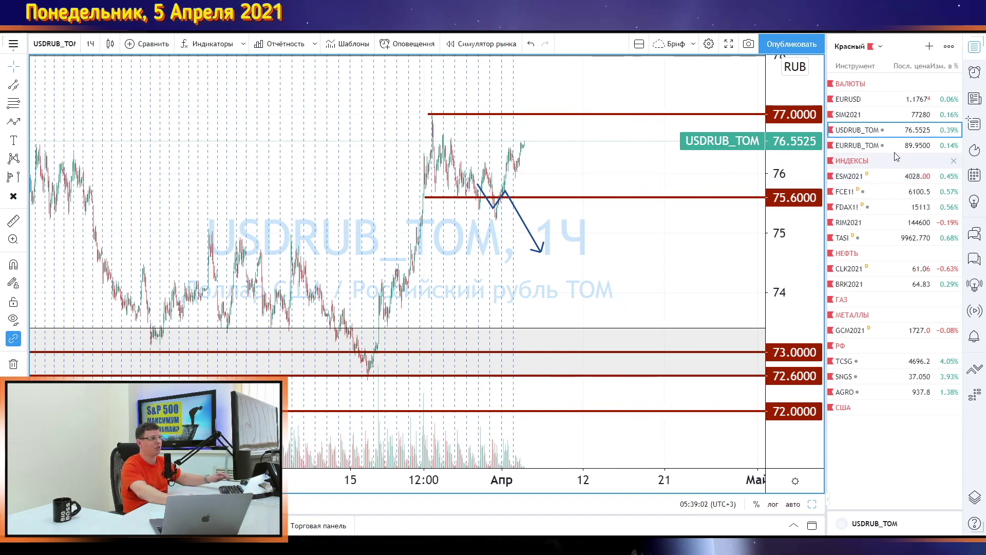
Open the EURRUB_TOM hourly chart, mark the 88.5000 level and the rebound from it, and erase the strokes
key("ctrl+shift+3")
left_click_drag(534, 149, 583, 231)
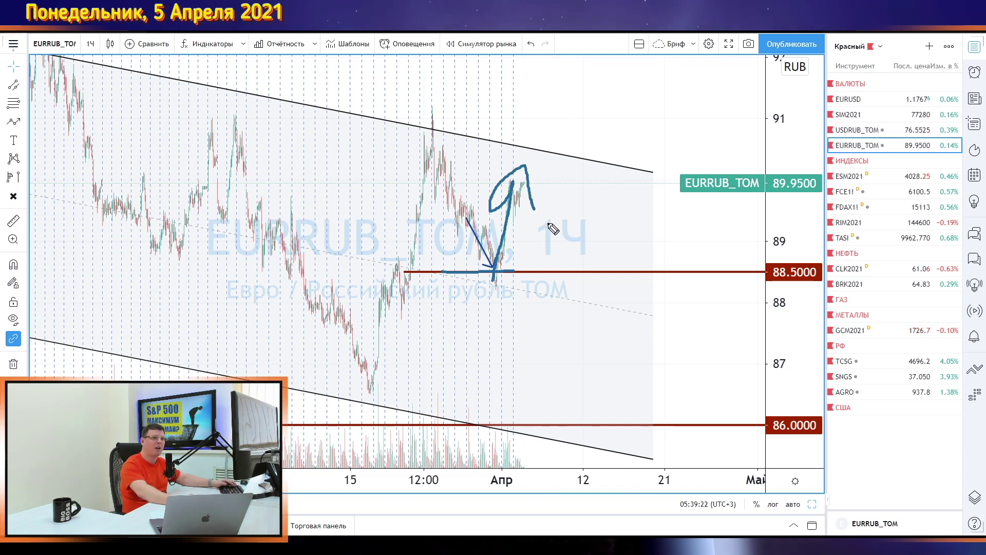
left_click(507, 218)
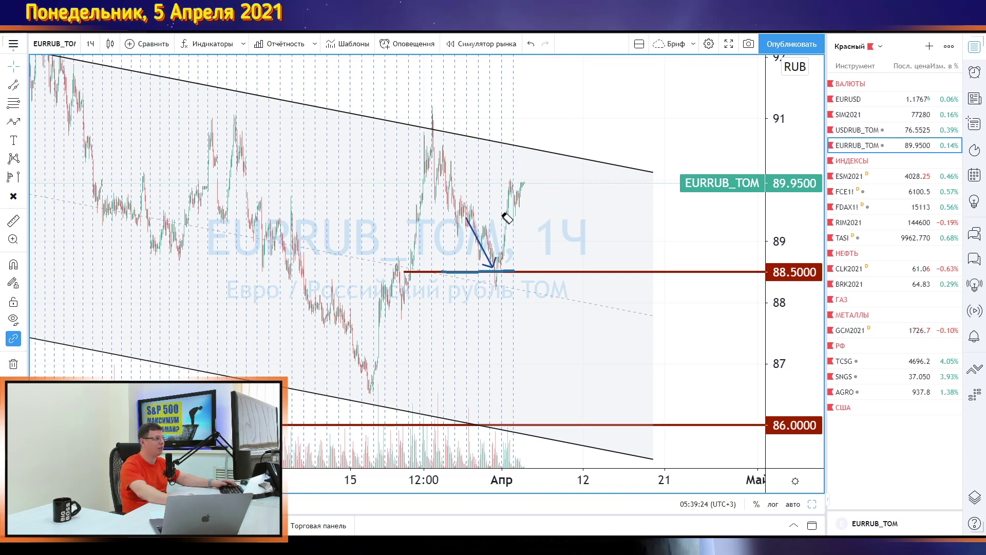
left_click(506, 269)
left_click(517, 192)
mouse_move(494, 286)
left_mouse_down()
mouse_move(537, 165)
mouse_move(524, 169)
mouse_move(544, 204)
left_mouse_up()
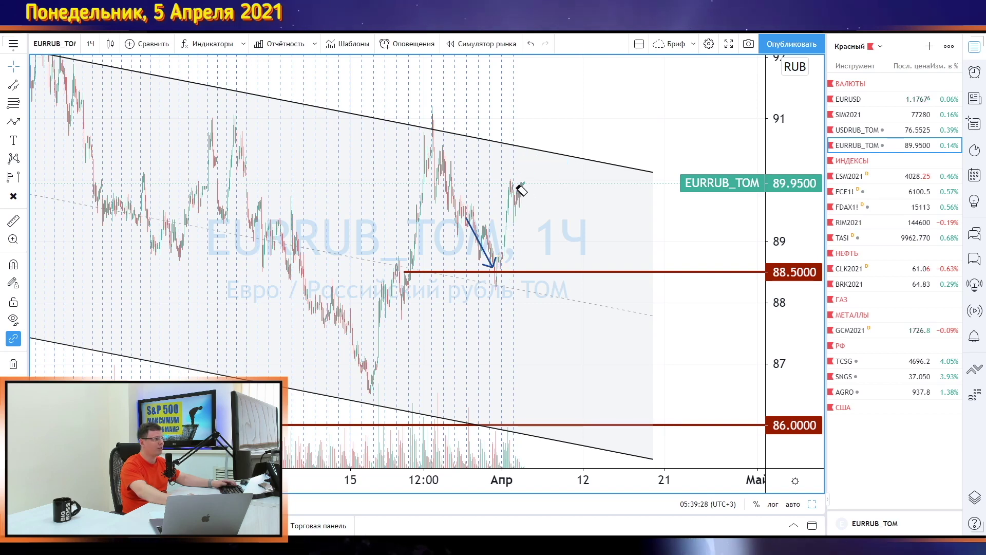
Show the hourly and daily EURRUB_TOM charts together and examine the descending channel on both, clearing any markings
left_click(812, 504)
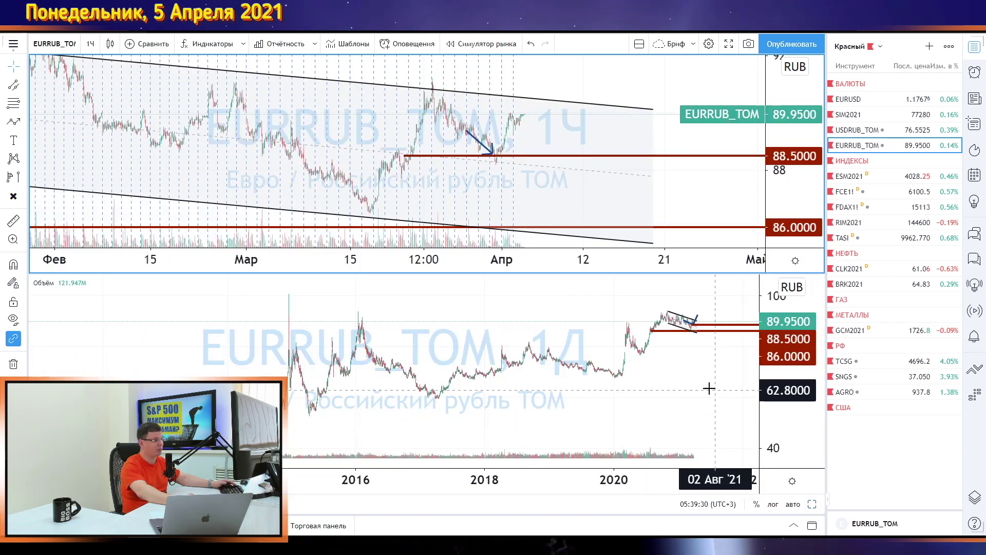
scroll(709, 388, "up", 8)
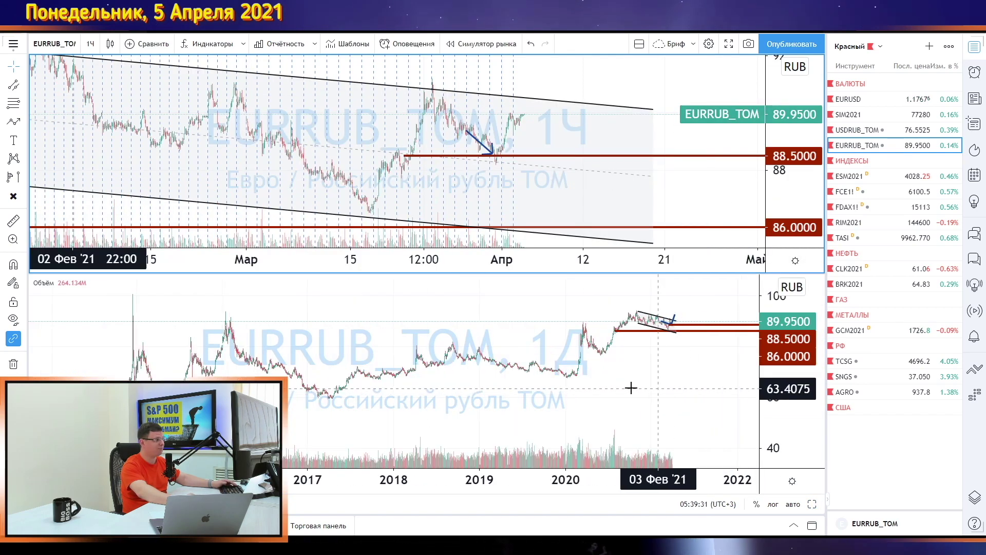
double_click(774, 404)
scroll(483, 365, "up", 3)
left_click_drag(512, 403, 652, 405)
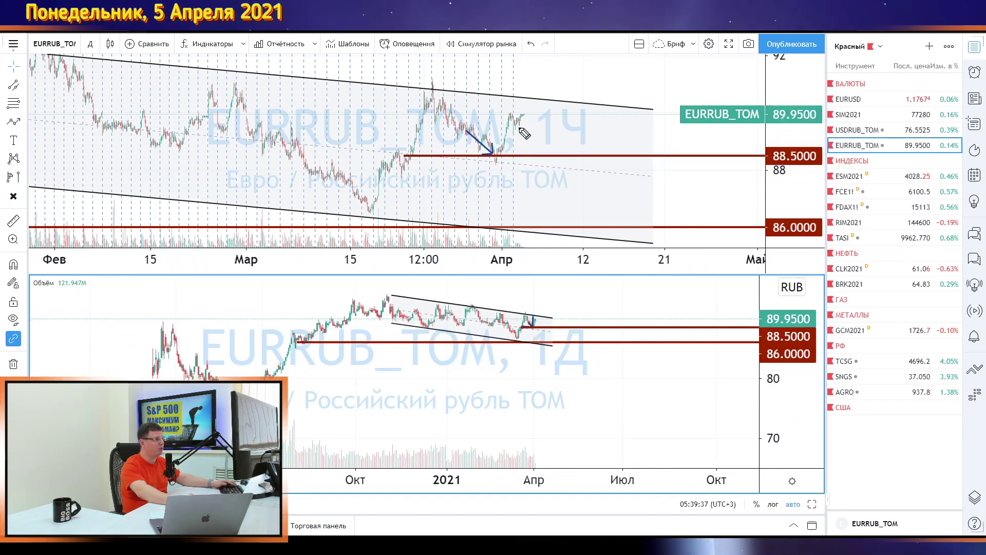
left_click_drag(602, 170, 608, 173)
key("e")
Open ESM2021, maximize its hourly chart, and fit the price levels from 3975 down to 3675 into view
left_click(859, 176)
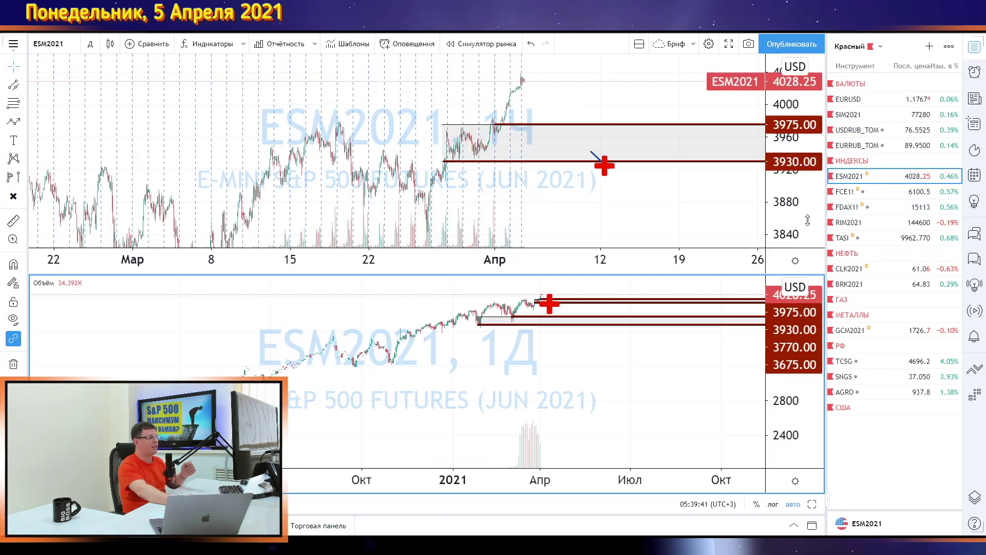
left_click(713, 213)
left_click(811, 504)
left_click_drag(563, 386, 609, 385)
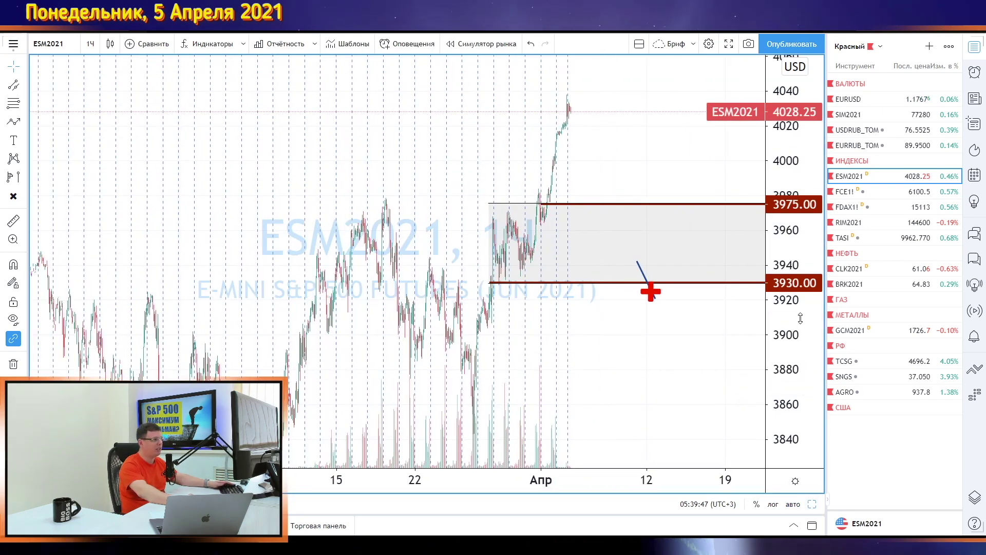
left_click_drag(806, 310, 800, 406)
scroll(790, 338, "down", 5)
left_click_drag(790, 338, 789, 379)
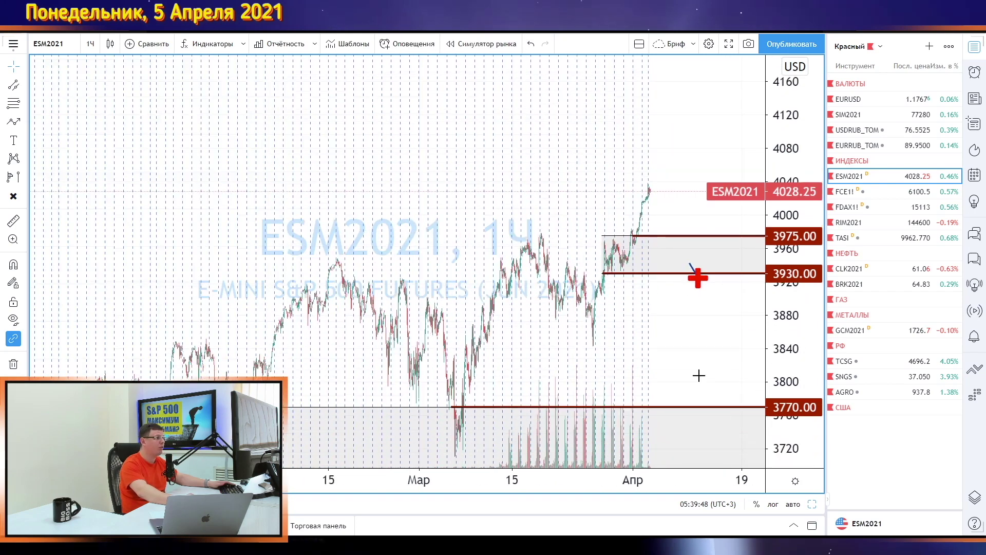
left_click_drag(674, 359, 613, 263)
left_click_drag(780, 240, 769, 278)
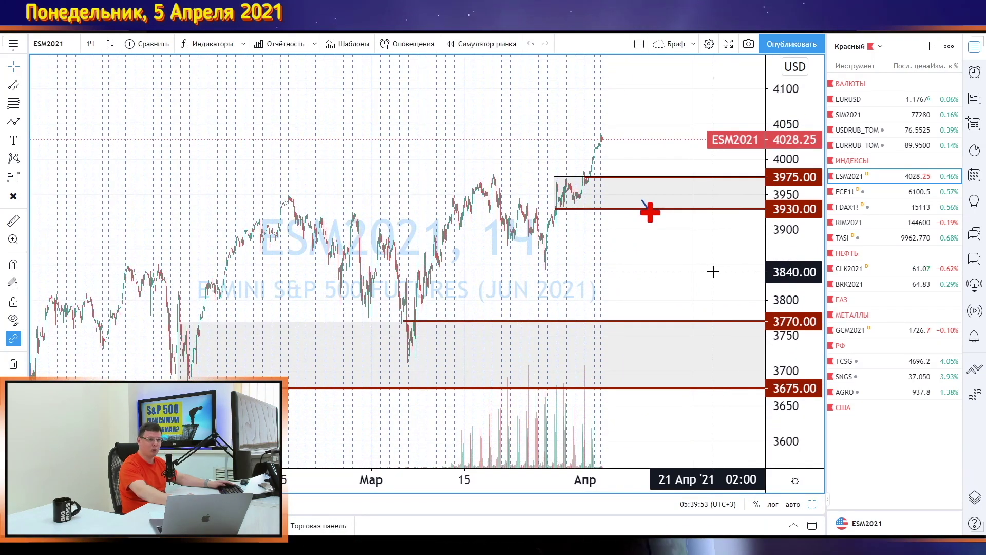
Measure the drop from the current ESM2021 price into the 3770–3675 zone, and temporarily mark that zone at the early March low
left_click(623, 140, "shift")
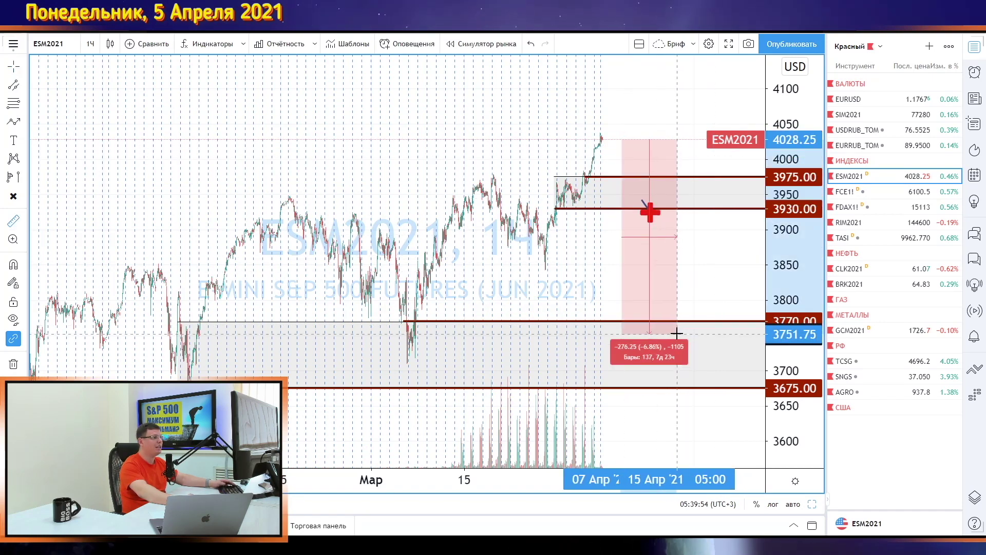
left_click(688, 368)
left_click(713, 360)
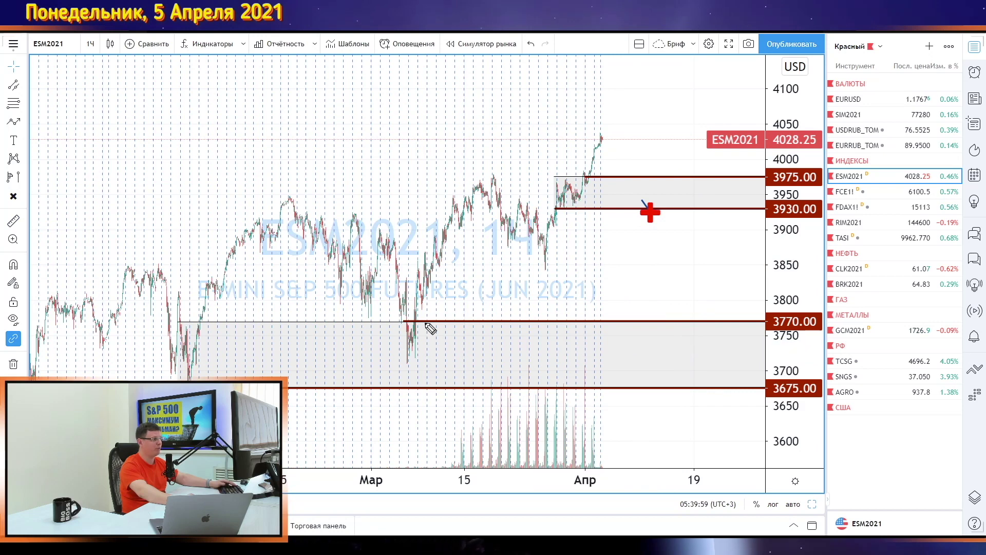
mouse_move(425, 323)
left_mouse_down()
mouse_move(704, 370)
mouse_move(425, 360)
left_mouse_up()
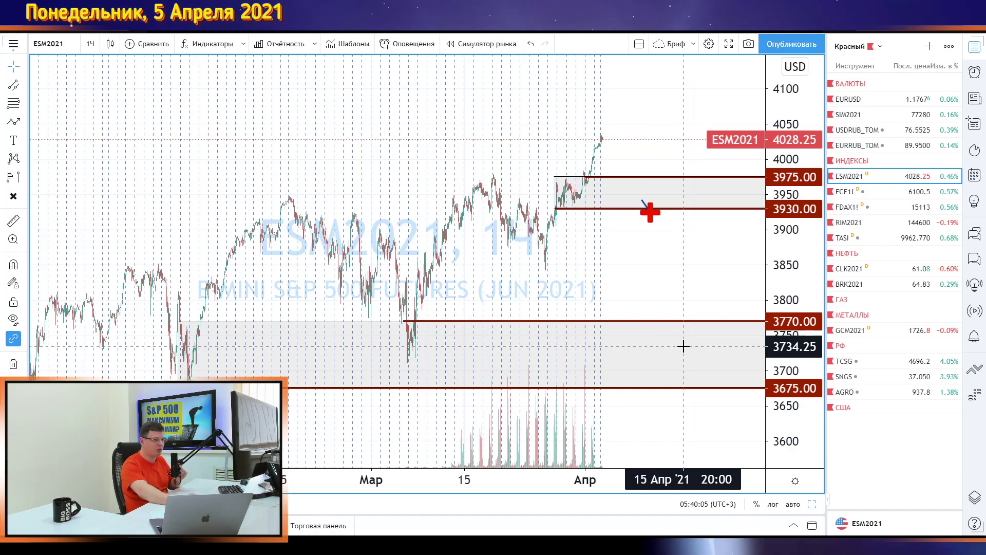
Examine the latest ESM2021 price action relative to the 3975–3930 and 3770–3675 zones
scroll(623, 293, "up", 5)
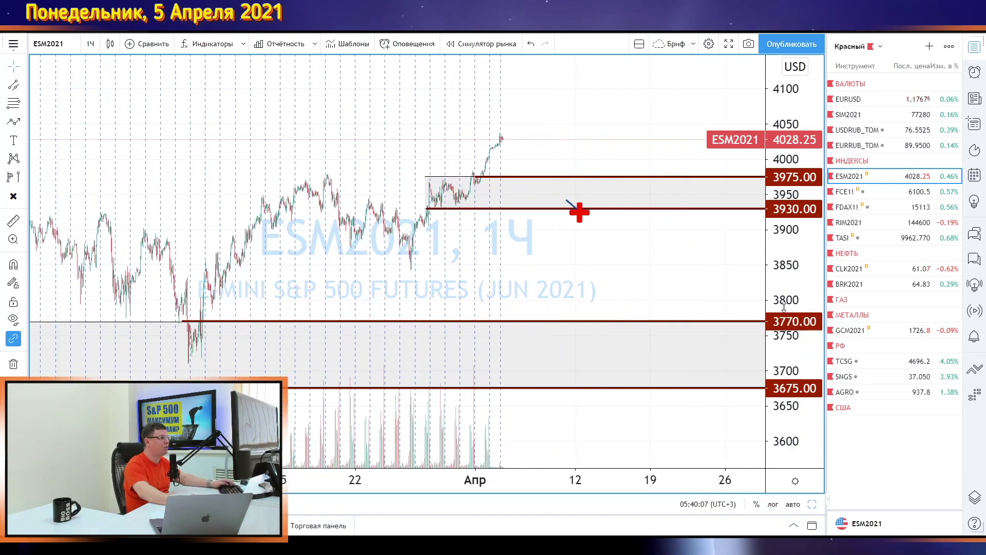
left_click_drag(791, 285, 767, 224)
left_click_drag(589, 289, 667, 318)
left_click_drag(799, 285, 799, 256)
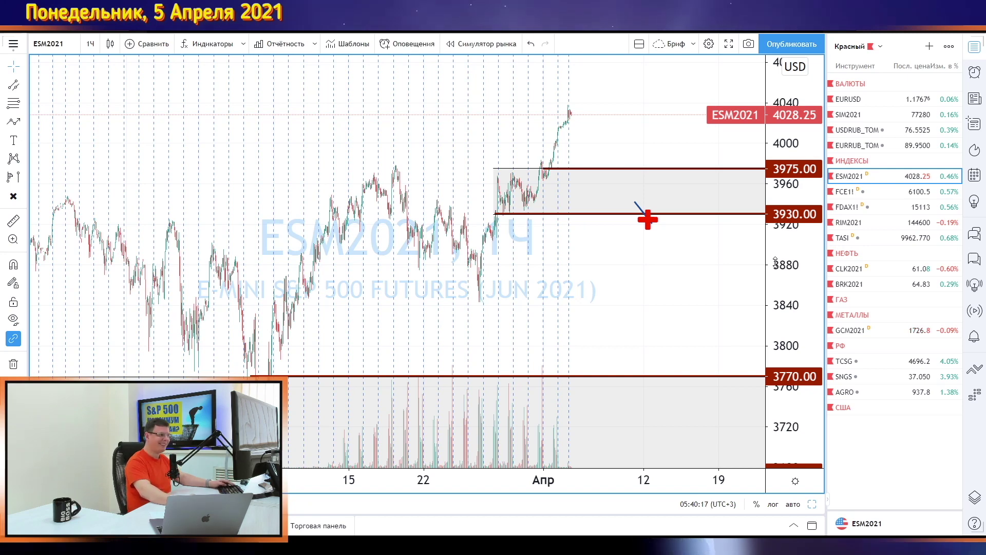
left_click_drag(765, 265, 754, 315)
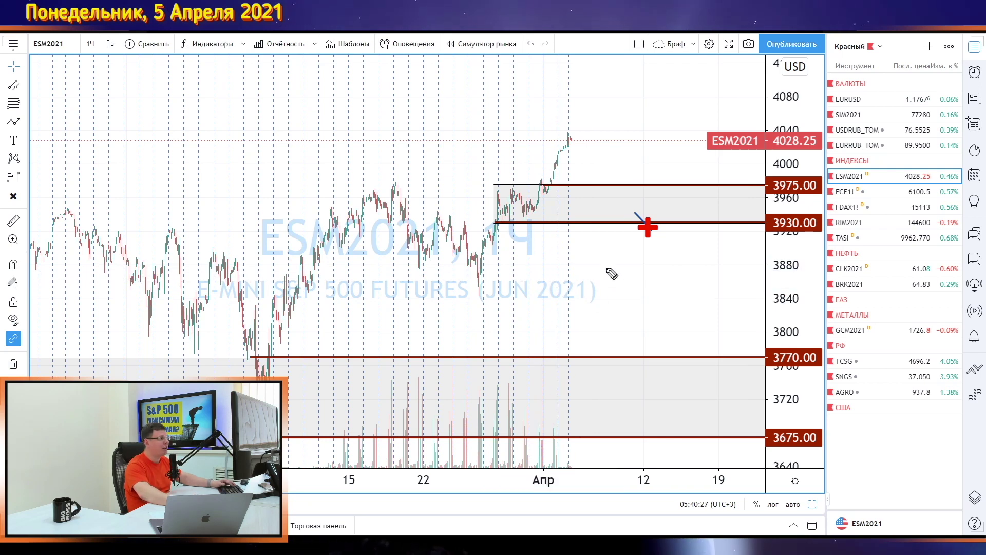
Temporarily outline the 3975–3930 zone on the hourly ESM2021 chart and clear the outline
left_click_drag(600, 220, 473, 229)
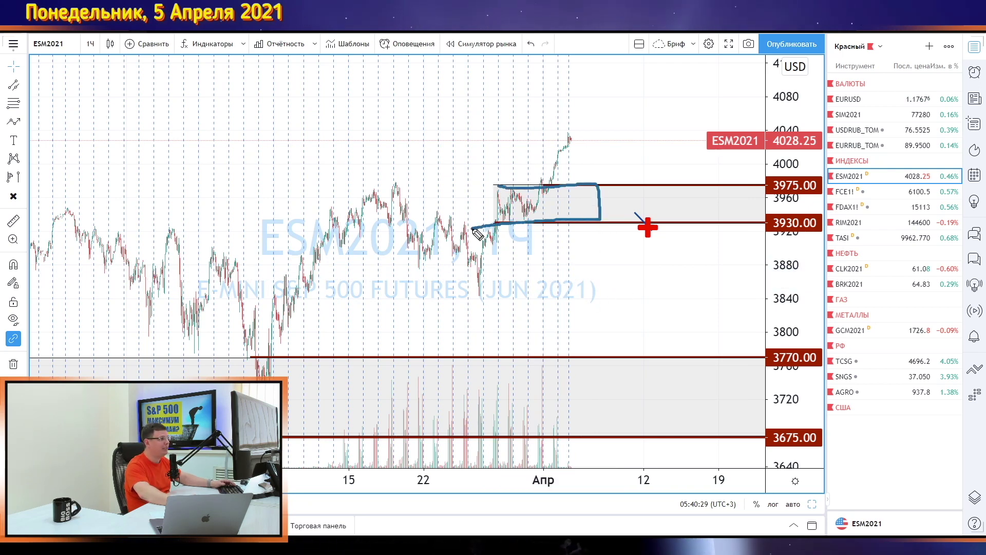
key("Escape")
Enlarge the recent ESM2021 price action, temporarily circle the latest high above 3975, and clear all markings
scroll(700, 310, "up", 4)
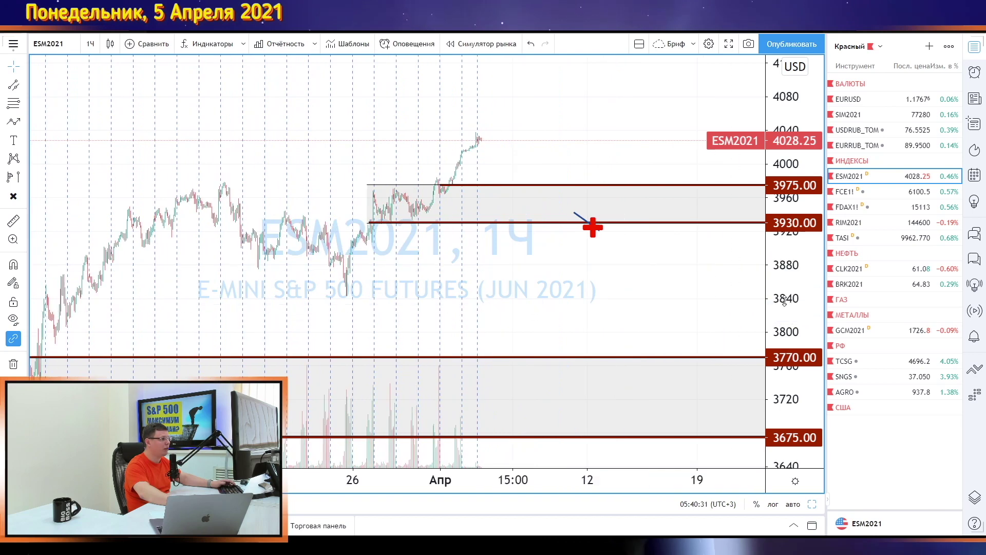
left_click_drag(794, 308, 793, 249)
left_click_drag(500, 132, 489, 100)
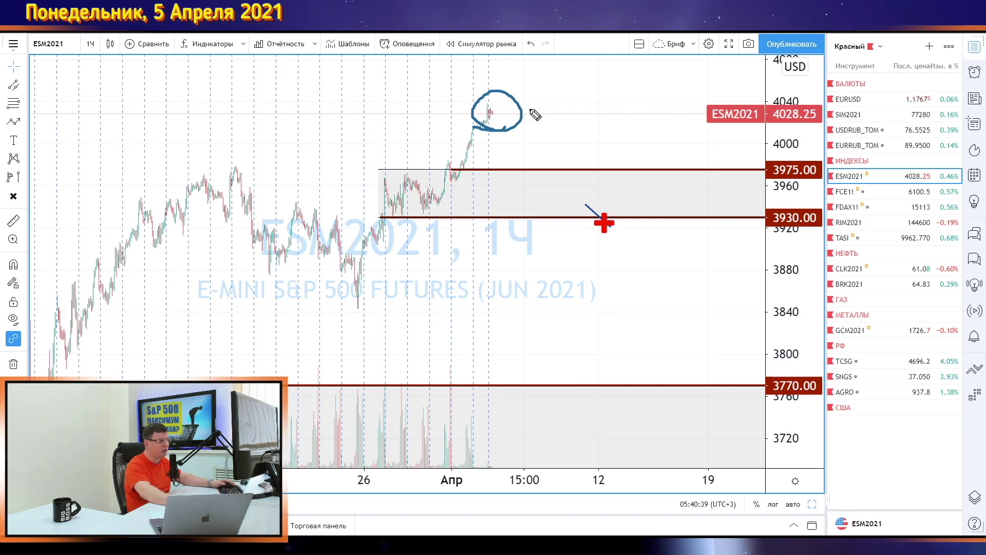
key("ctrl+shift+5")
left_click_drag(522, 89, 461, 173)
left_click_drag(554, 162, 542, 174)
key("ctrl+shift+1")
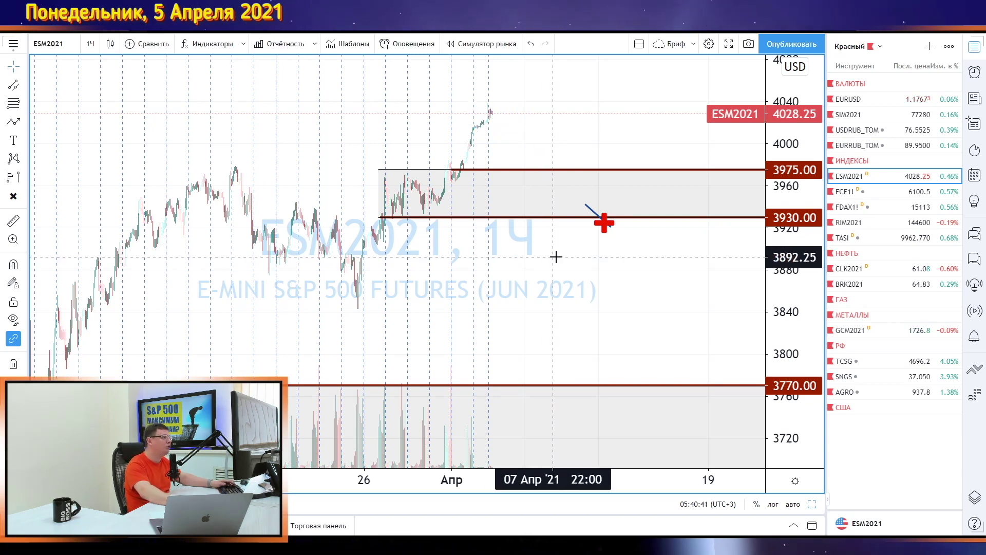
key("ctrl+shift+3")
mouse_move(554, 427)
left_mouse_down()
mouse_move(535, 445)
mouse_move(680, 434)
left_mouse_up()
key("ctrl+shift+5")
left_click_drag(667, 436, 606, 405)
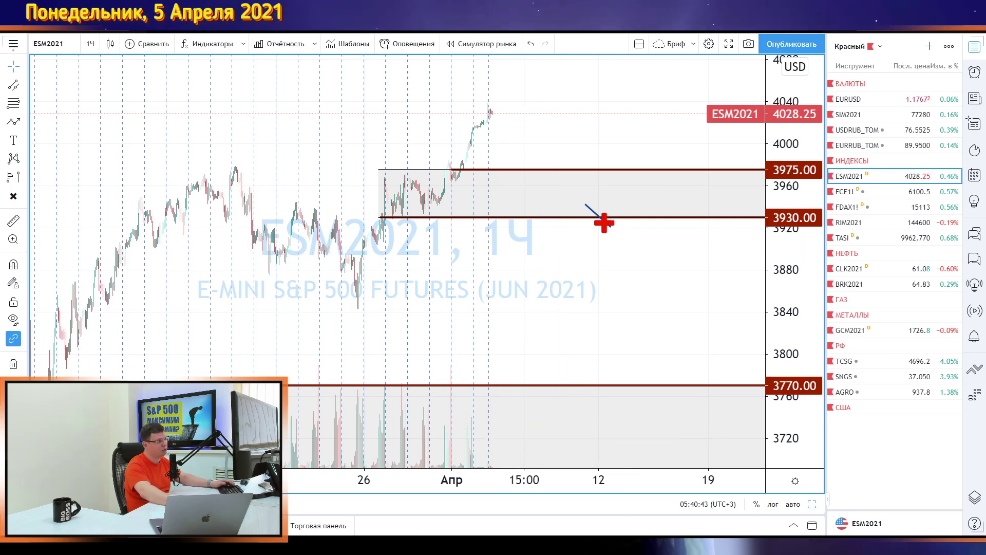
Open FCE1!, show its hourly and daily charts together, and compare the latest daily price with the February 2020 high
left_click(879, 195)
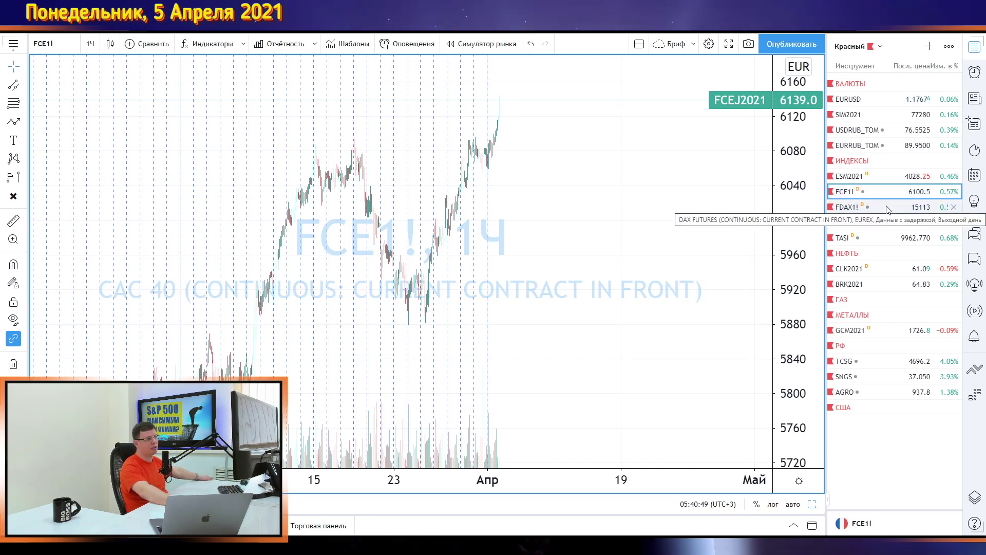
left_click(812, 505)
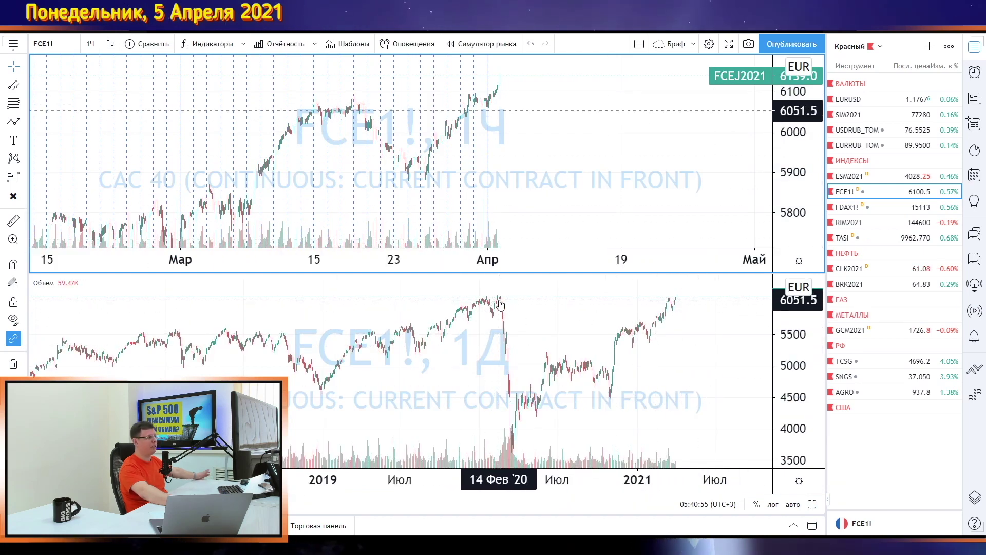
scroll(508, 304, "down", 3)
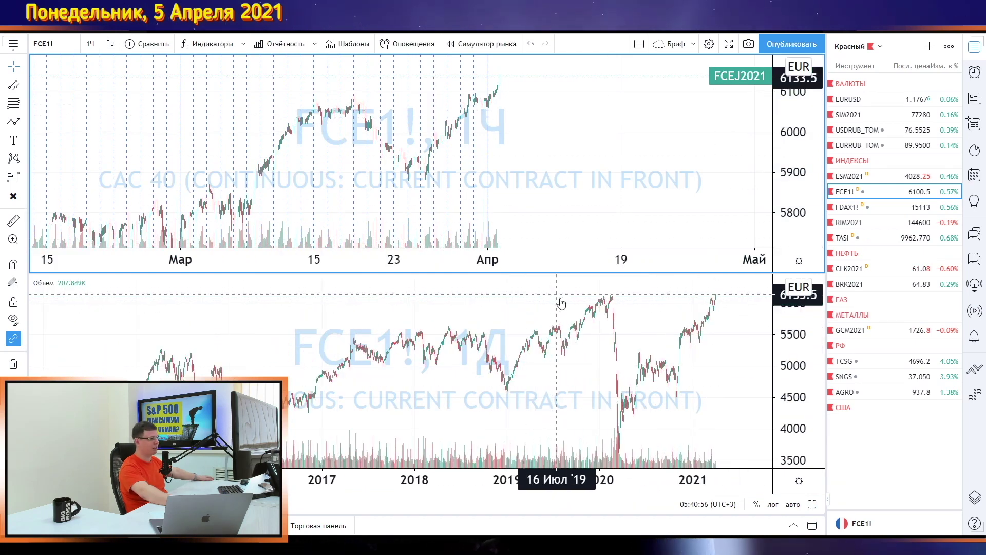
scroll(560, 303, "up", 3)
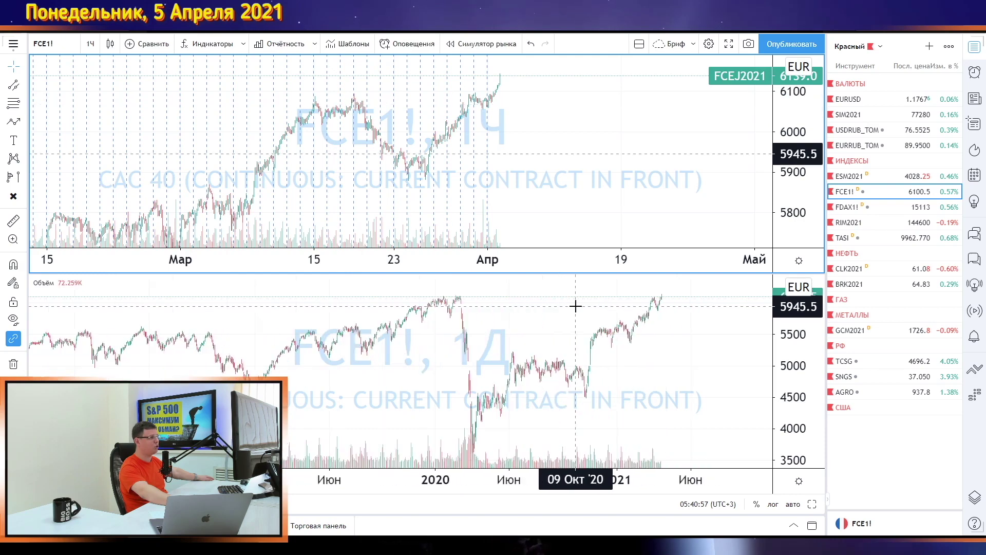
Open FDAX1! and examine the daily chart's current high against the early 2020 peak and the preceding years
left_click(885, 209)
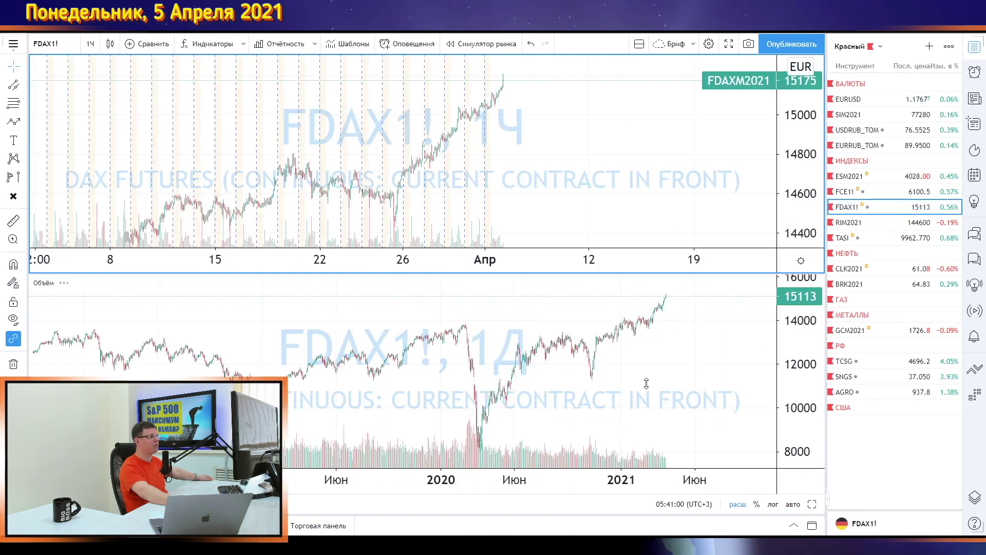
scroll(500, 343, "down", 5)
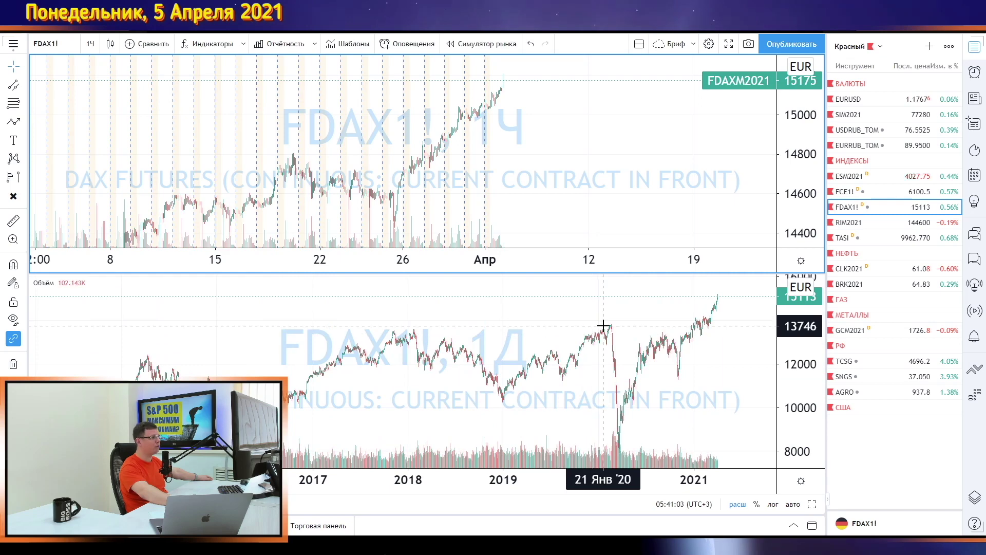
scroll(602, 326, "down", 6)
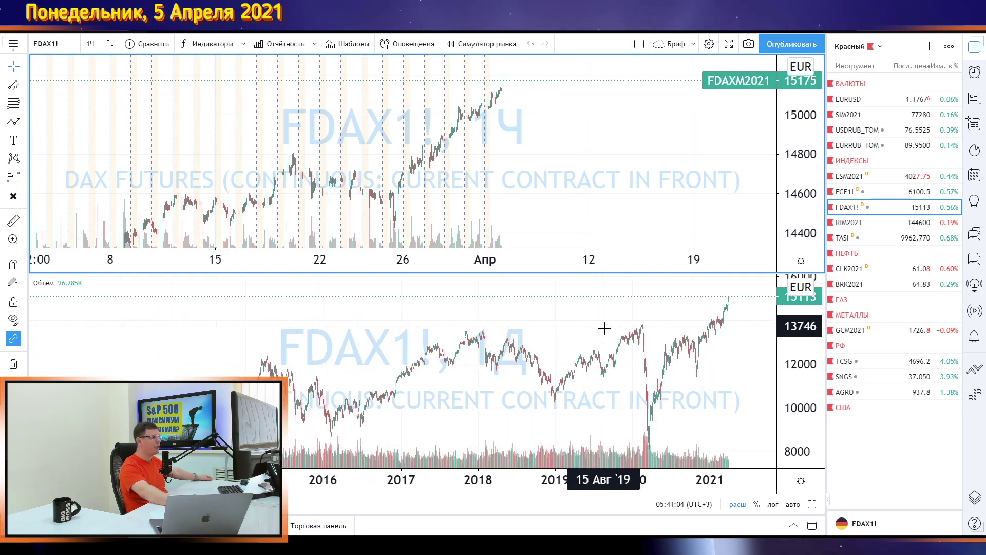
scroll(603, 326, "up", 6)
scroll(666, 330, "up", 3)
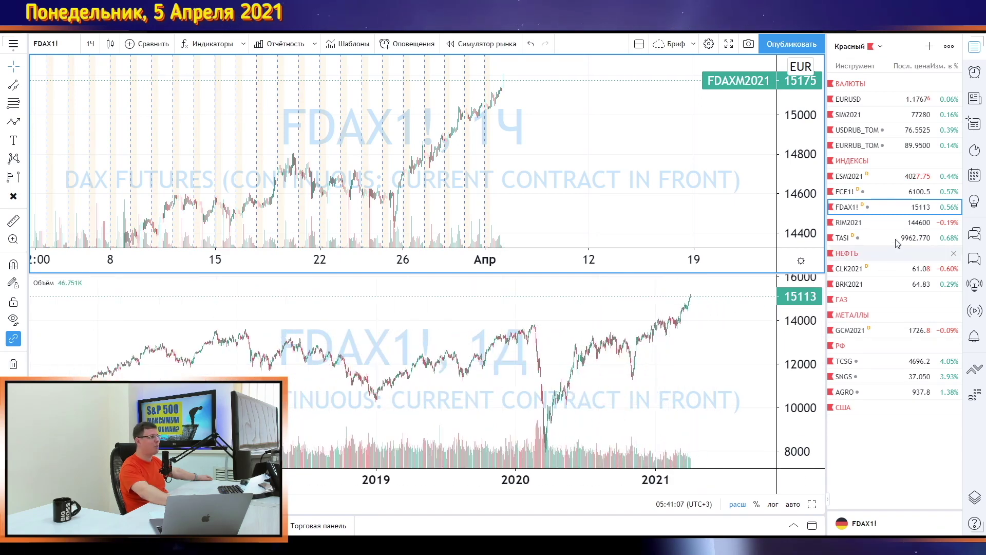
Open RIM2021, maximize its hourly chart, and measure an upward move from the latest price
left_click(849, 222)
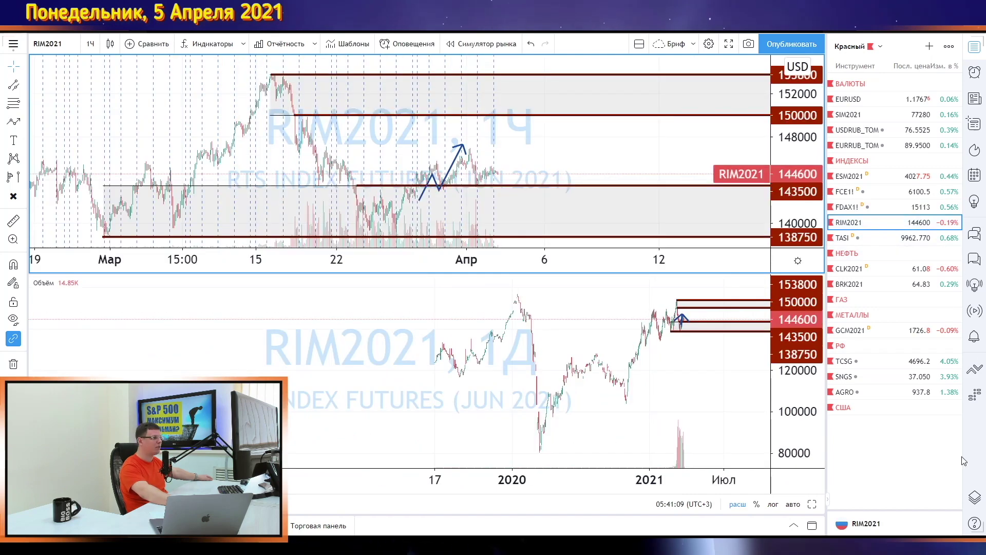
left_click(812, 504)
scroll(707, 447, "up", 3)
left_click_drag(656, 289, 726, 286)
scroll(726, 286, "down", 5)
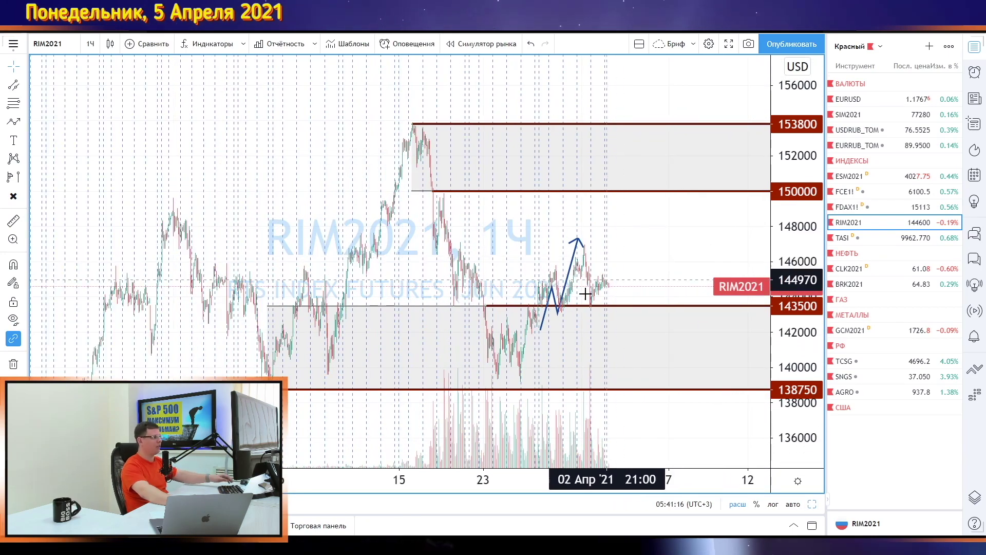
left_click(607, 278, "shift")
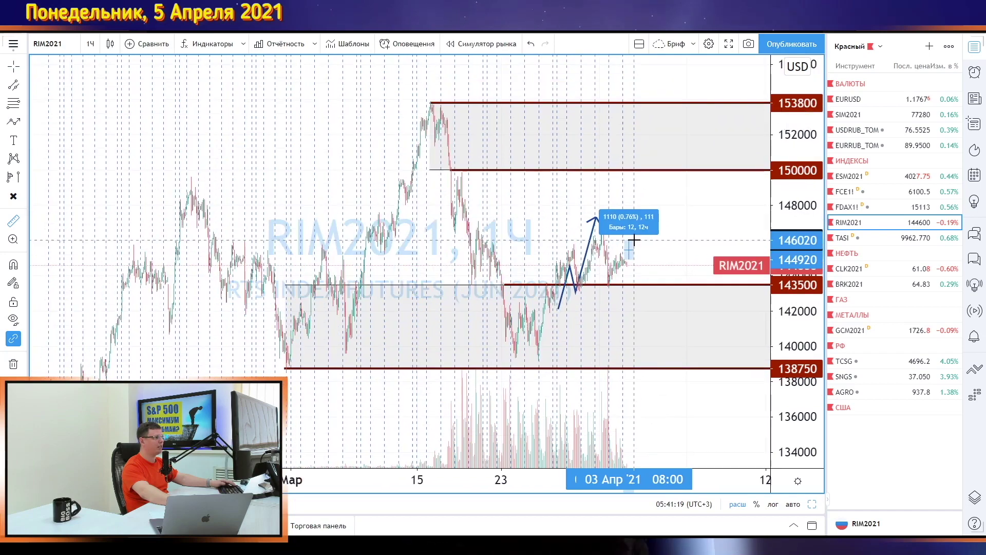
left_click(678, 228)
Temporarily sketch RIM2021 scenarios of a rise to the 150000 level and swings between 150000 and 143500, clearing each sketch
mouse_move(720, 229)
left_mouse_down()
mouse_move(621, 250)
mouse_move(599, 174)
left_mouse_up()
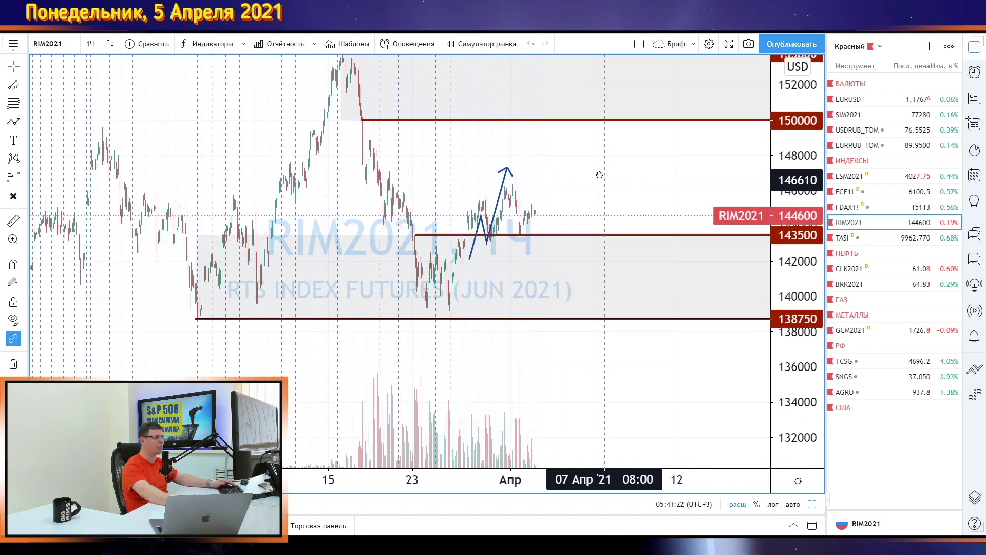
left_click_drag(695, 179, 686, 231)
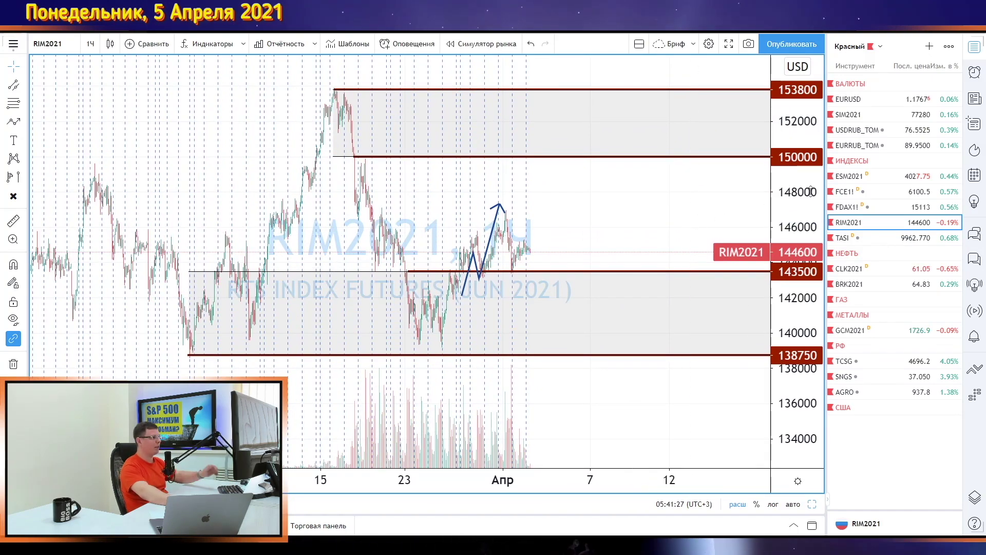
left_click_drag(810, 191, 794, 213)
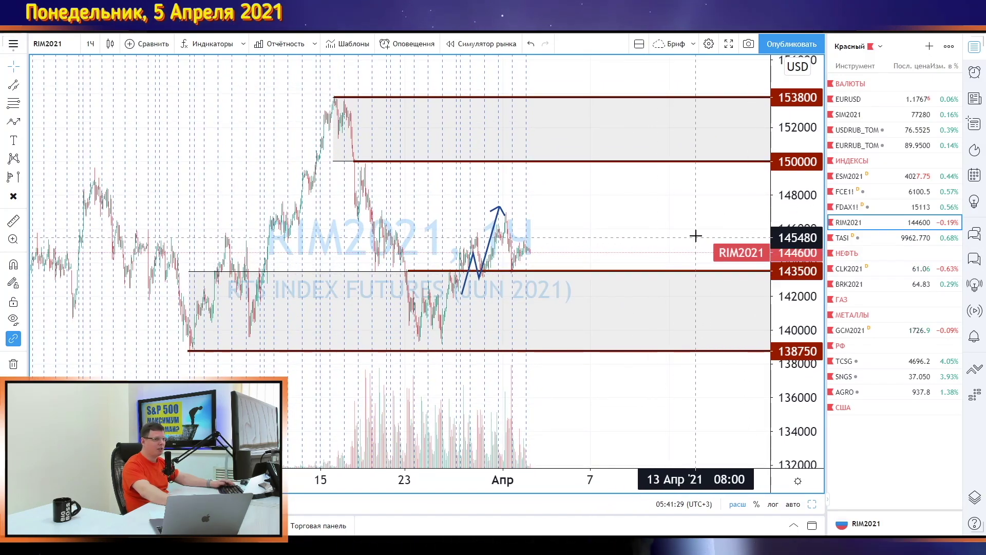
left_click_drag(784, 200, 776, 215)
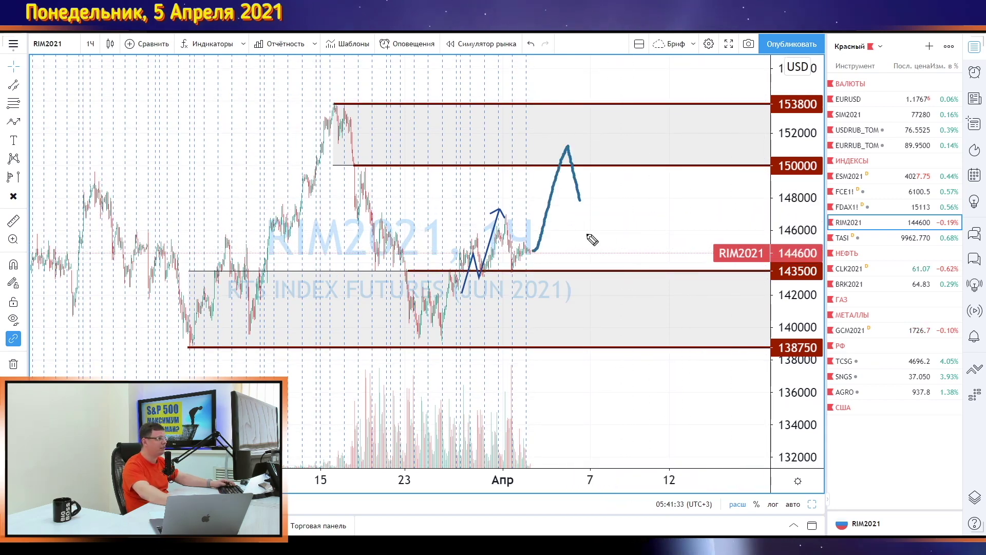
key("ctrl+shift+5")
left_click_drag(723, 192, 576, 226)
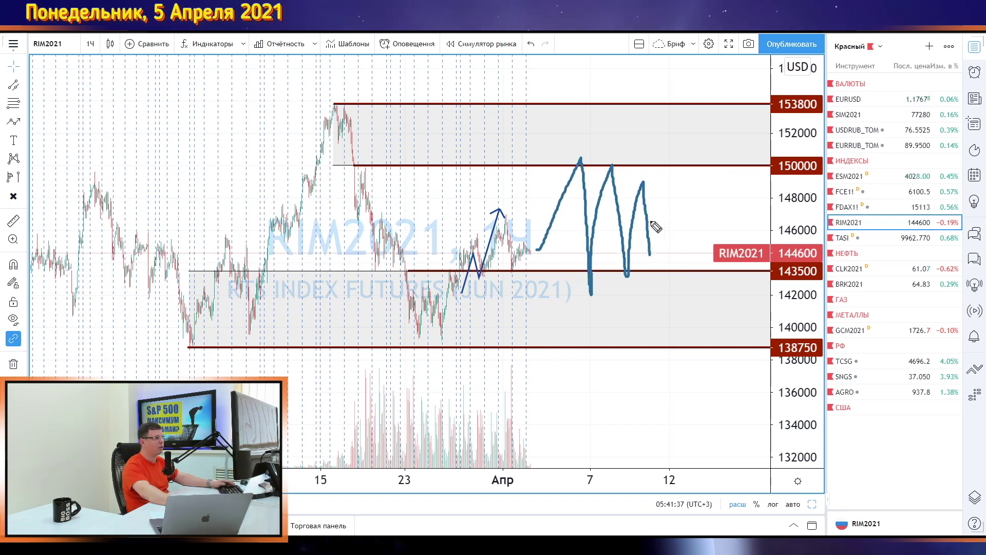
key("e")
key("Escape")
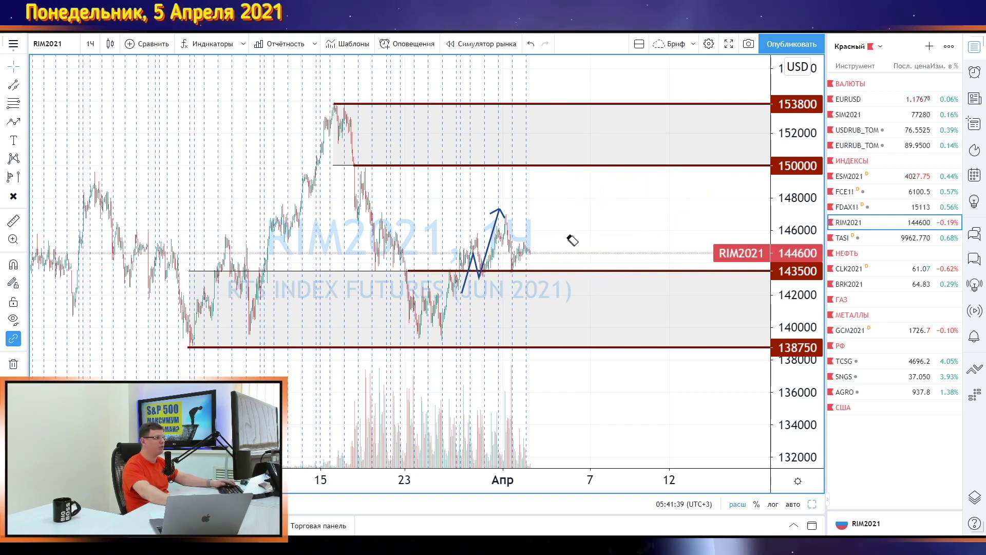
Open the hourly TASI chart and examine the rise from late March into early April
left_click(872, 237)
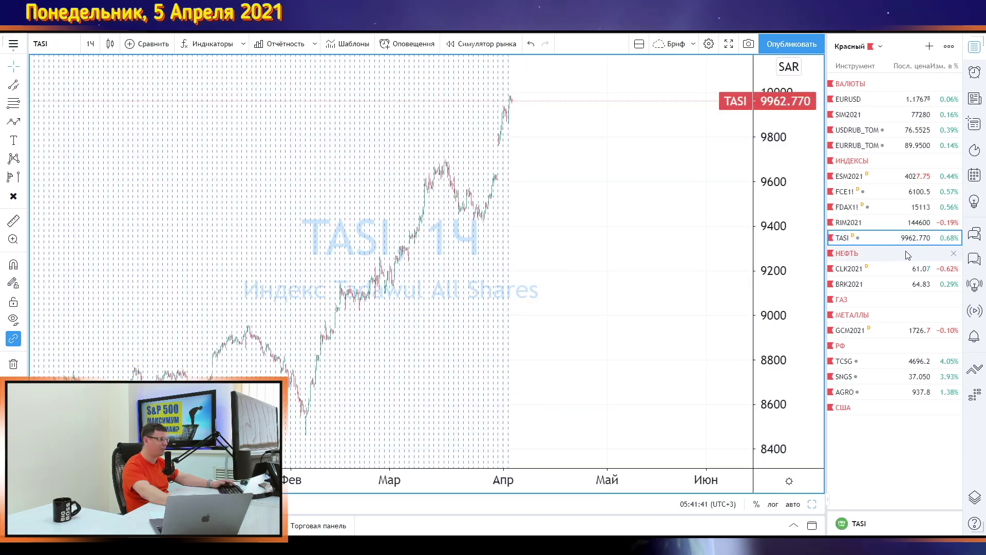
scroll(571, 365, "up", 6)
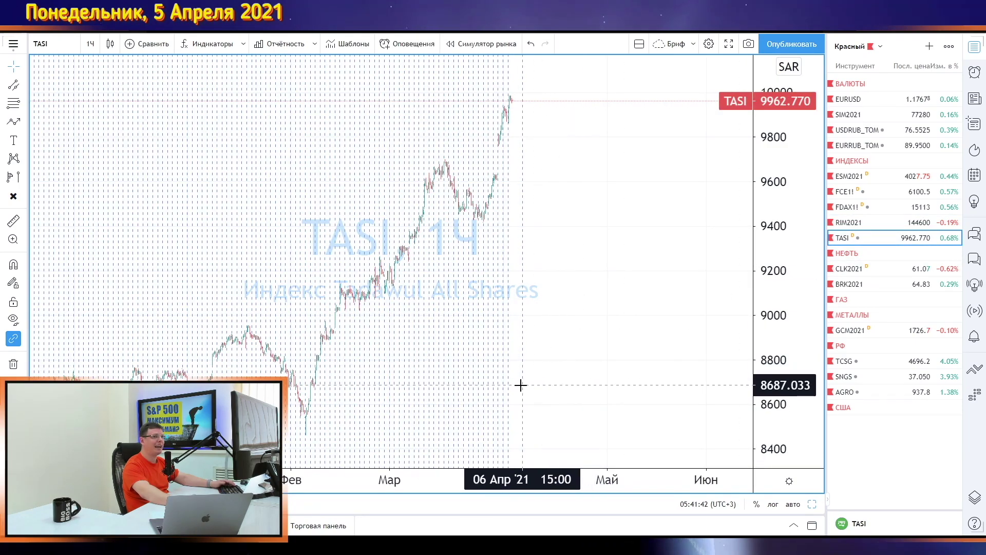
scroll(587, 376, "up", 4)
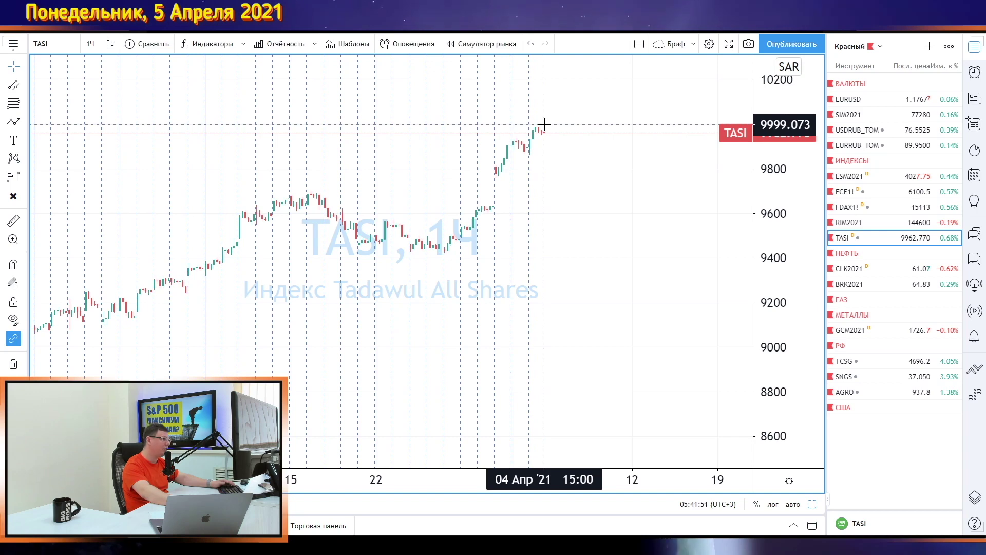
scroll(544, 124, "down", 3)
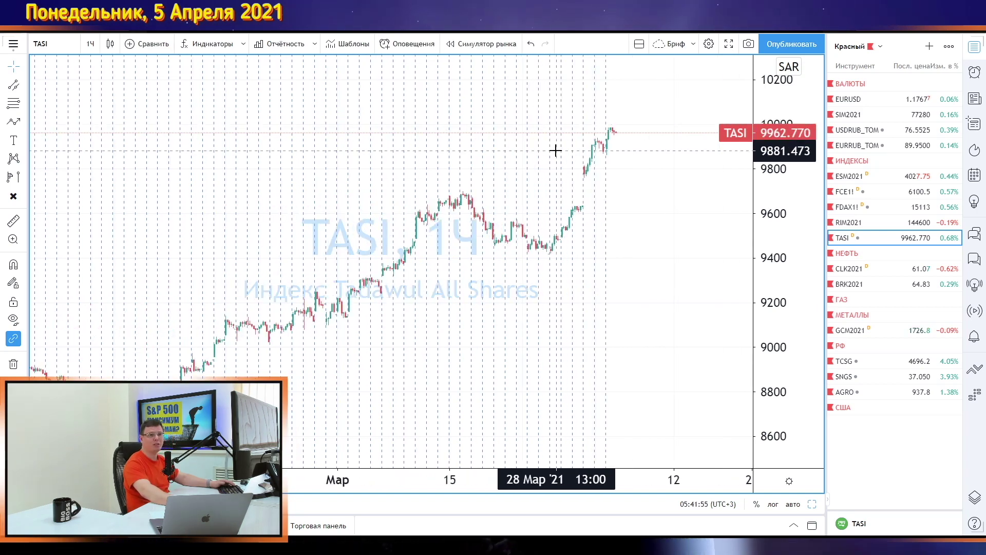
scroll(606, 250, "right", 3)
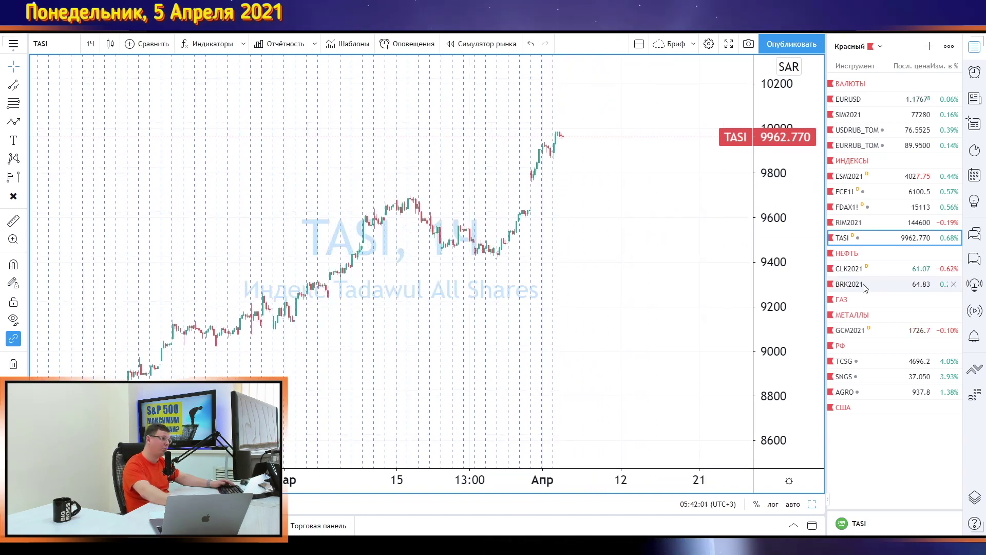
Open the hourly CLK2021 chart, clear the circle around the 31 March dip, and fit the levels from 67.50 to 53.80 into view
left_click(903, 272)
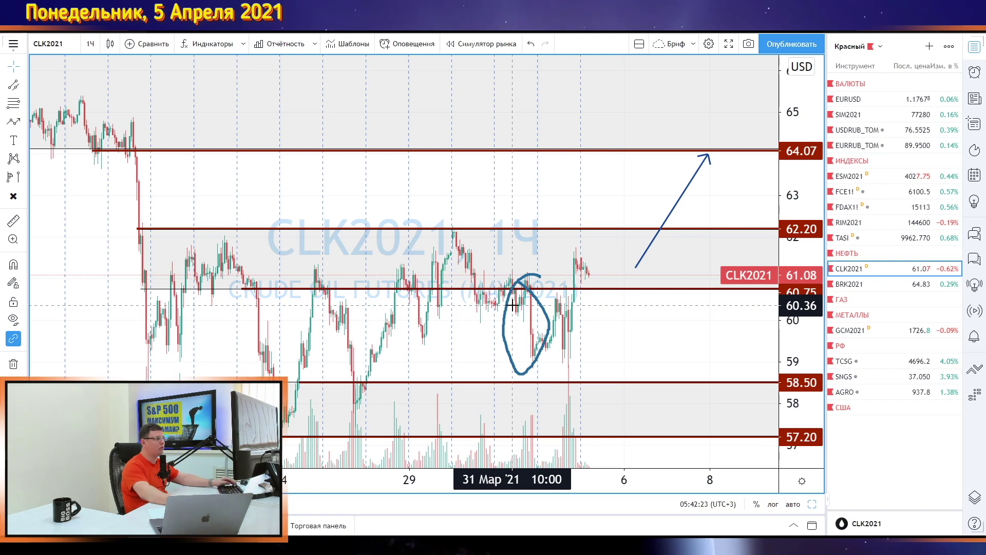
key("ctrl+z")
scroll(610, 322, "down", 6)
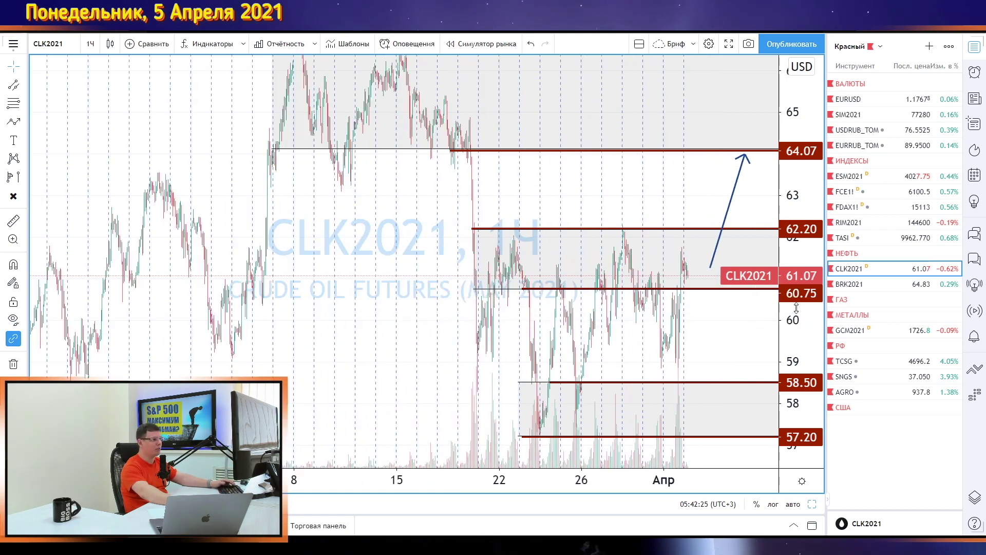
left_click_drag(796, 308, 796, 366)
left_click_drag(700, 310, 647, 279)
left_click_drag(796, 298, 796, 359)
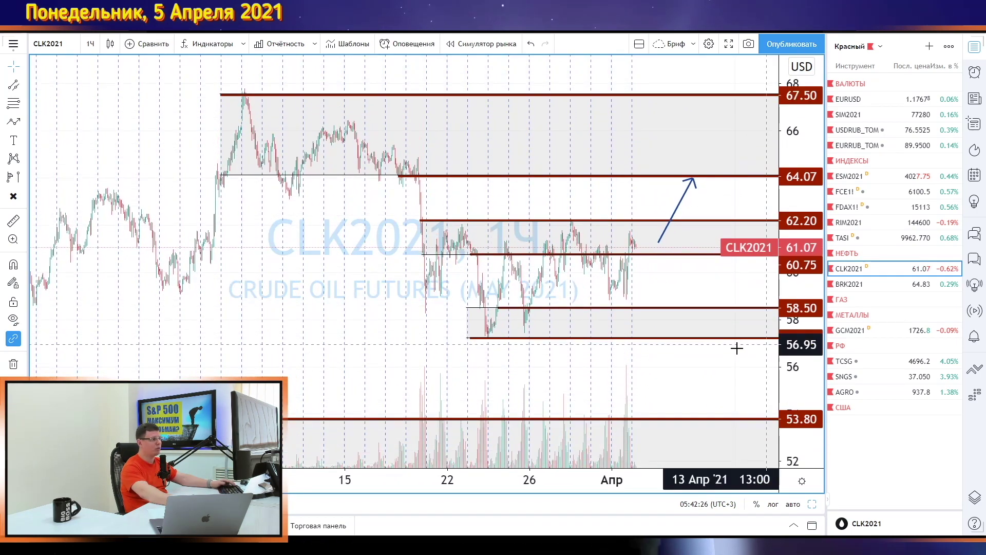
Trace the projected CLK2021 rise to 64.07, clear it, and temporarily highlight the 64.07 level
left_click_drag(682, 286, 637, 298)
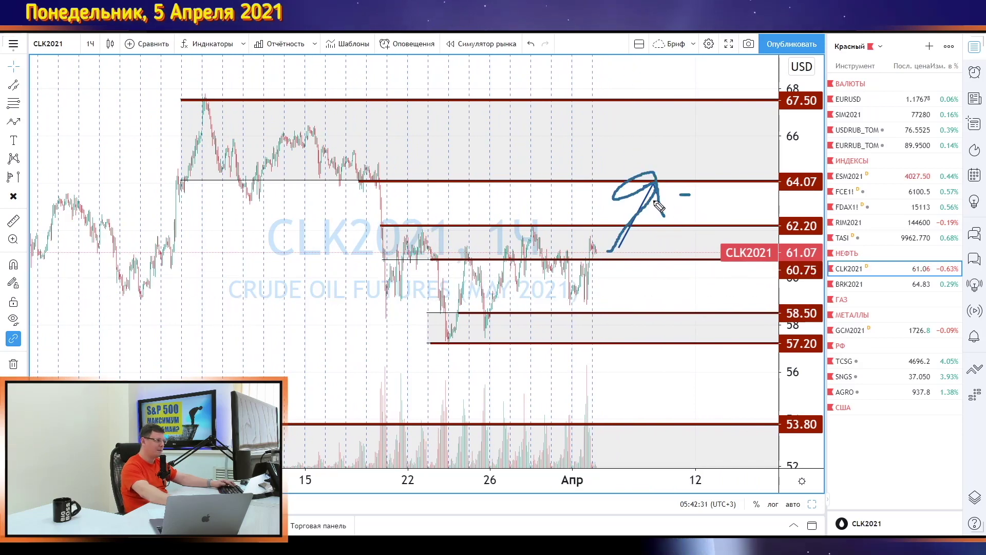
key("ctrl+shift+5")
left_click_drag(649, 207, 638, 203)
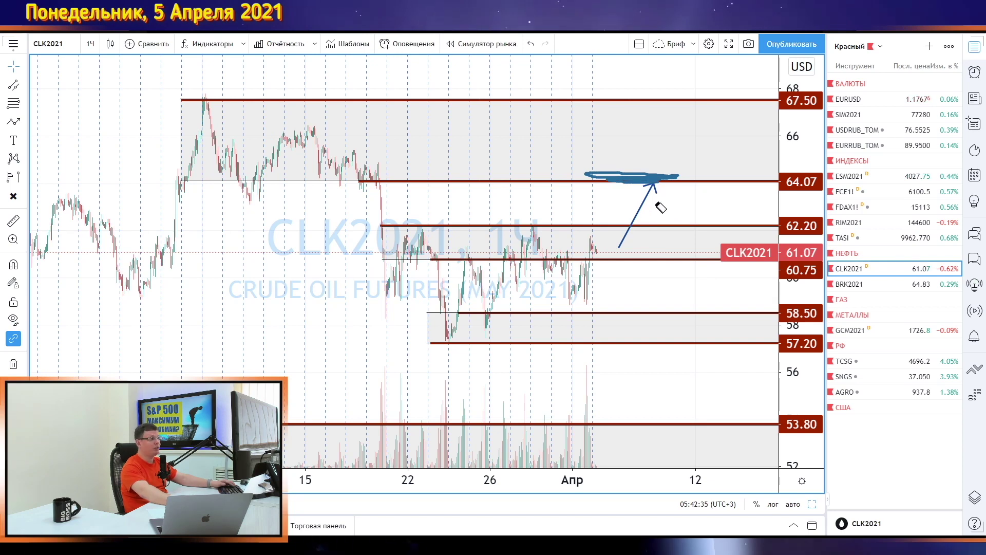
Open the hourly BRK2021 chart to review the arrow toward the 66.75–69.45 zone, and switch to the GCM2021 chart
left_click(881, 285)
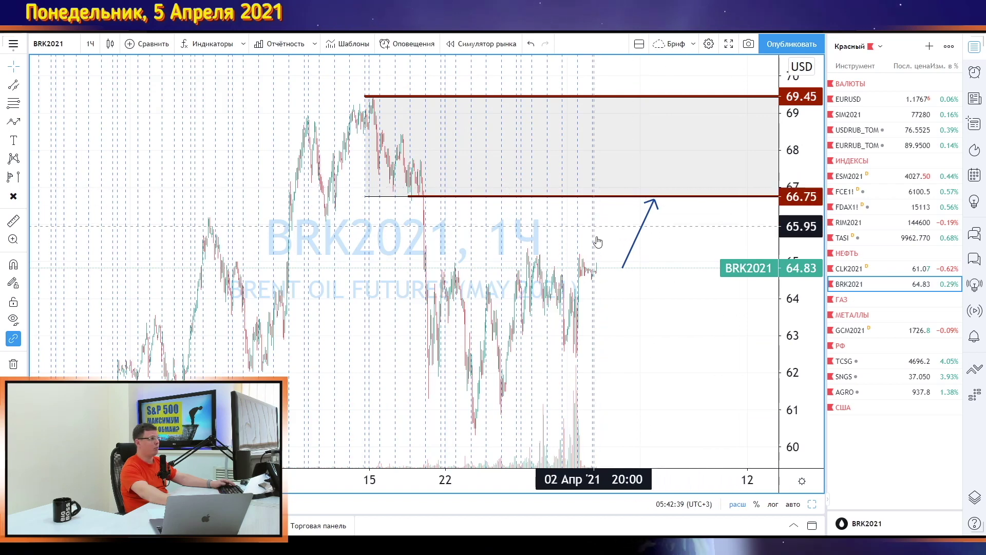
key("Escape")
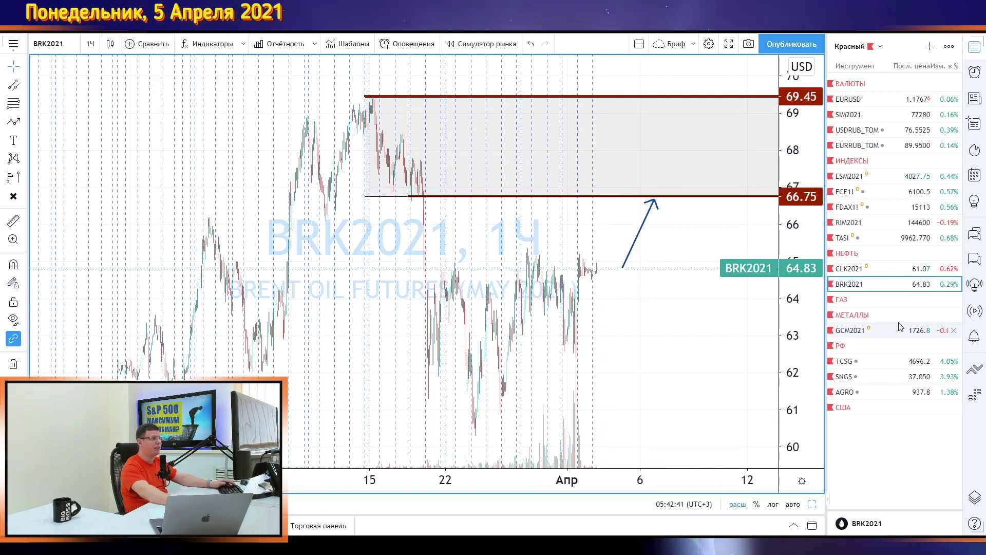
left_click(894, 330)
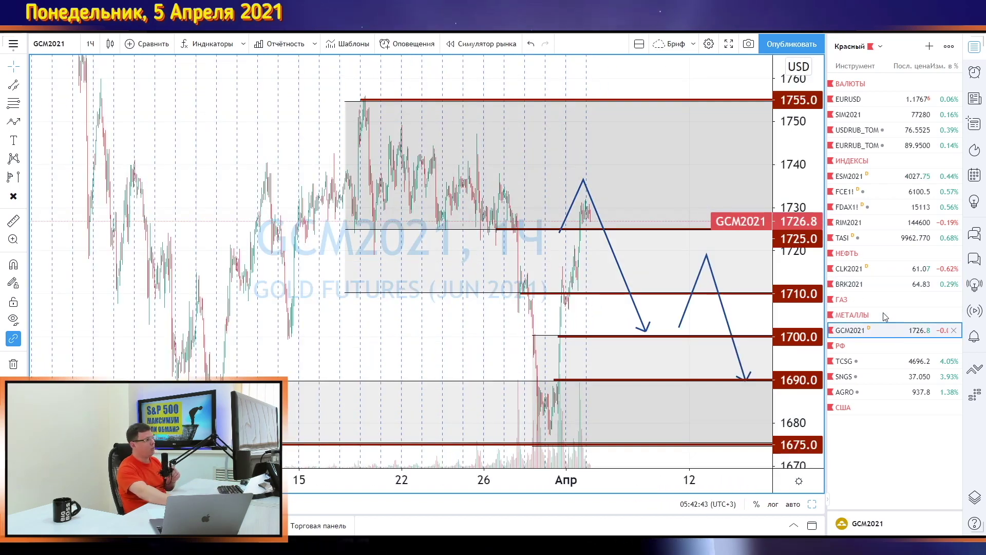
Fit the GCM2021 levels from 1755 to 1675 into view and temporarily mark the late-March low and the rebound from it
left_click_drag(797, 157, 797, 200)
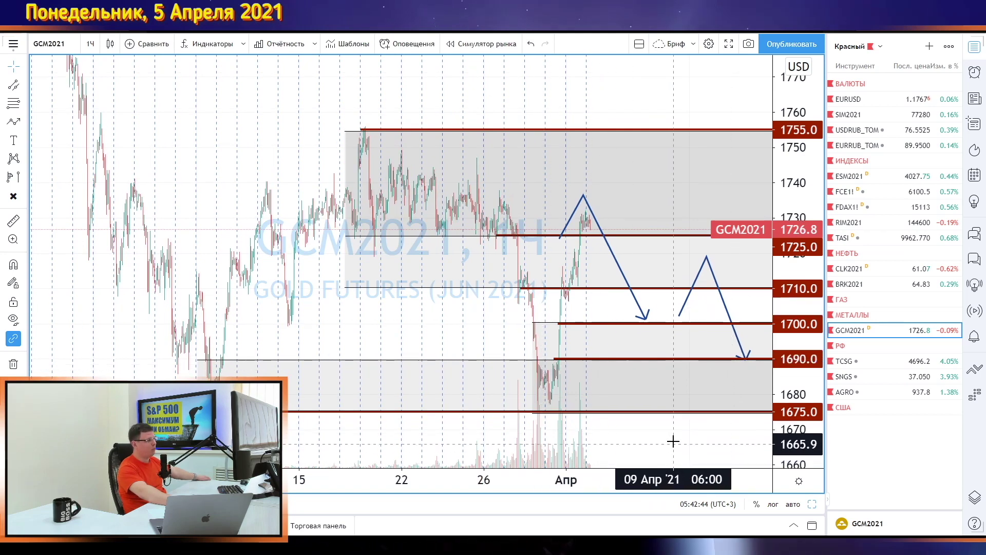
left_click_drag(668, 409, 671, 370)
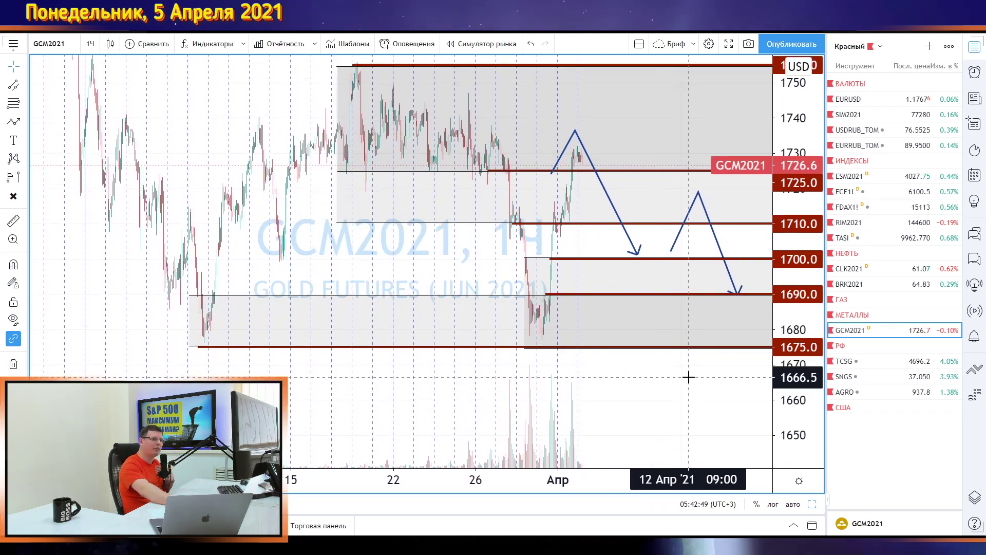
scroll(660, 392, "up", 3)
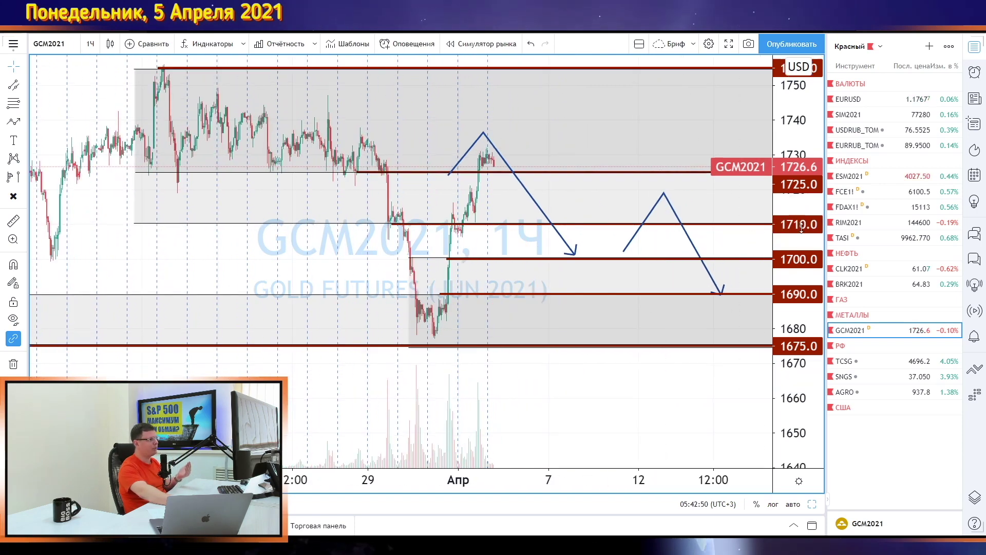
left_click_drag(620, 381, 640, 412)
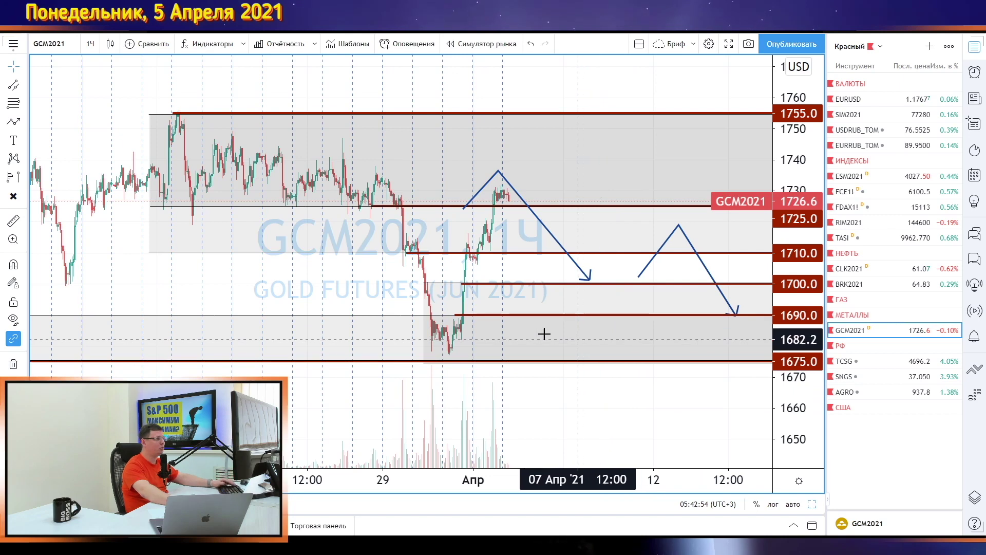
left_click_drag(450, 349, 453, 363)
left_click_drag(483, 257, 485, 252)
key("ctrl+z")
key("ctrl+z")
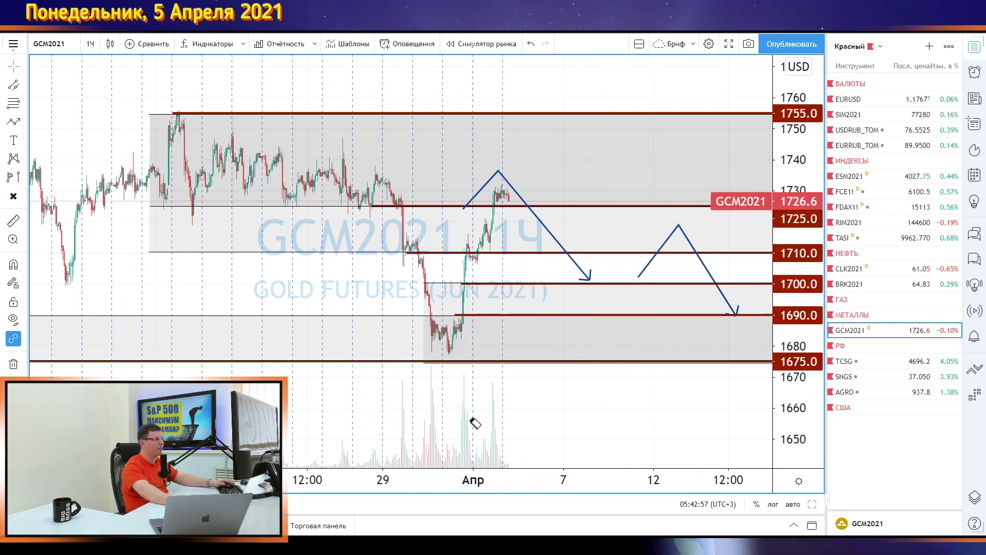
Show more of the March history on the GCM2021 chart and temporarily highlight the 1755–1725 zone
left_click_drag(581, 405, 565, 412)
scroll(570, 408, "down", 4)
left_click_drag(662, 397, 543, 401)
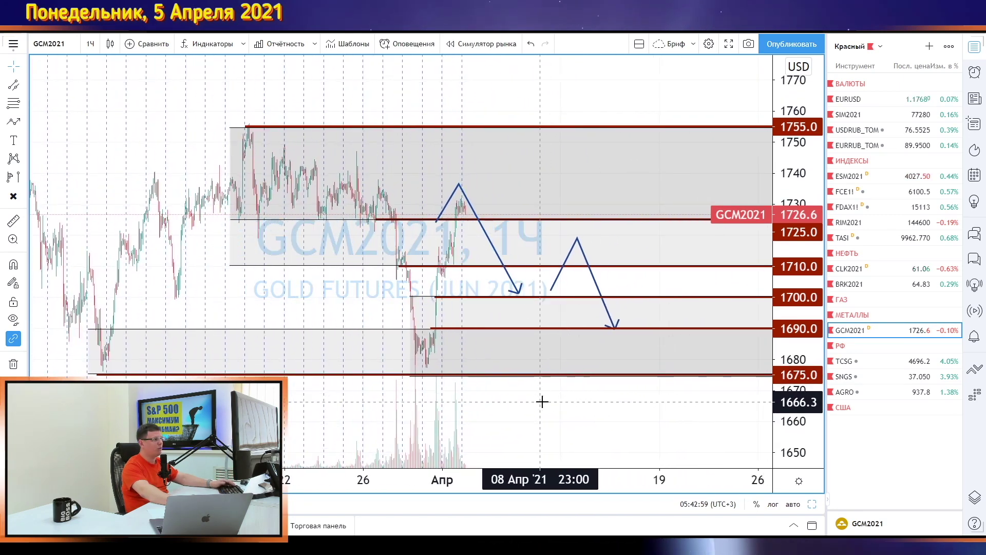
scroll(544, 401, "down", 2)
mouse_move(349, 136)
left_mouse_down()
mouse_move(427, 187)
mouse_move(590, 164)
mouse_move(455, 184)
mouse_move(565, 194)
mouse_move(532, 223)
left_mouse_up()
key("Delete")
key("Delete")
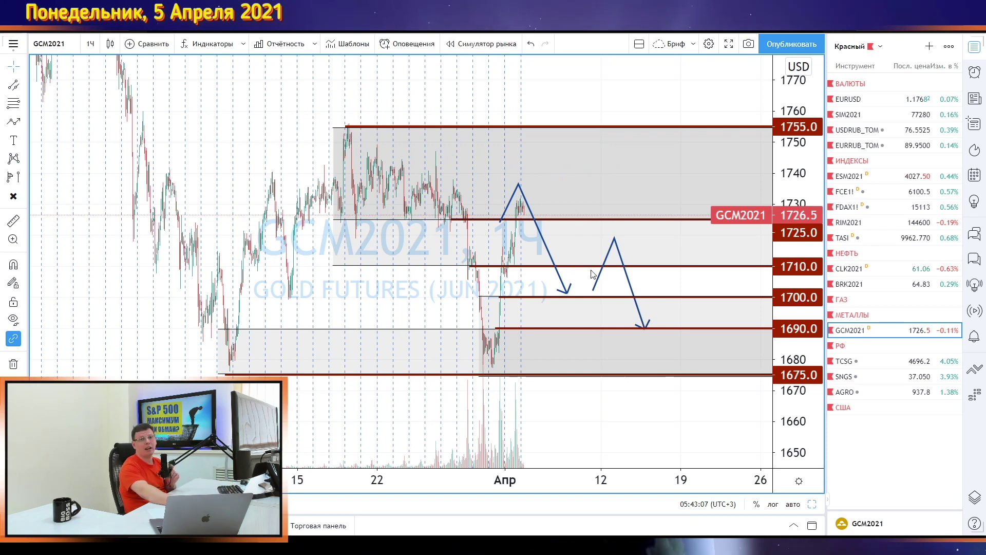
Temporarily highlight the 1700 level on the GCM2021 chart where the first projected decline ends, and clear the marks
left_click_drag(645, 439, 608, 445)
key("ctrl+shift+3")
left_click_drag(511, 300, 629, 303)
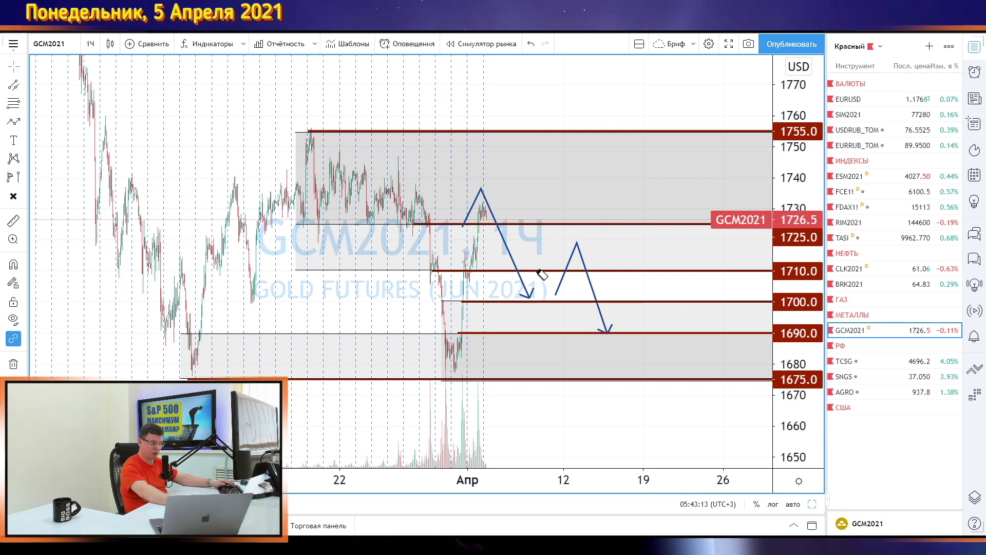
left_click_drag(639, 433, 653, 414)
mouse_move(467, 297)
left_mouse_down()
mouse_move(566, 314)
mouse_move(686, 283)
left_mouse_up()
key("Escape")
Widen the GCM2021 chart to include February, temporarily mark the projected move between 1710 and 1700, and switch to the TCSG chart
scroll(644, 349, "down", 5)
left_click_drag(821, 171, 808, 328)
key("ctrl+shift+3")
left_click_drag(612, 255, 670, 285)
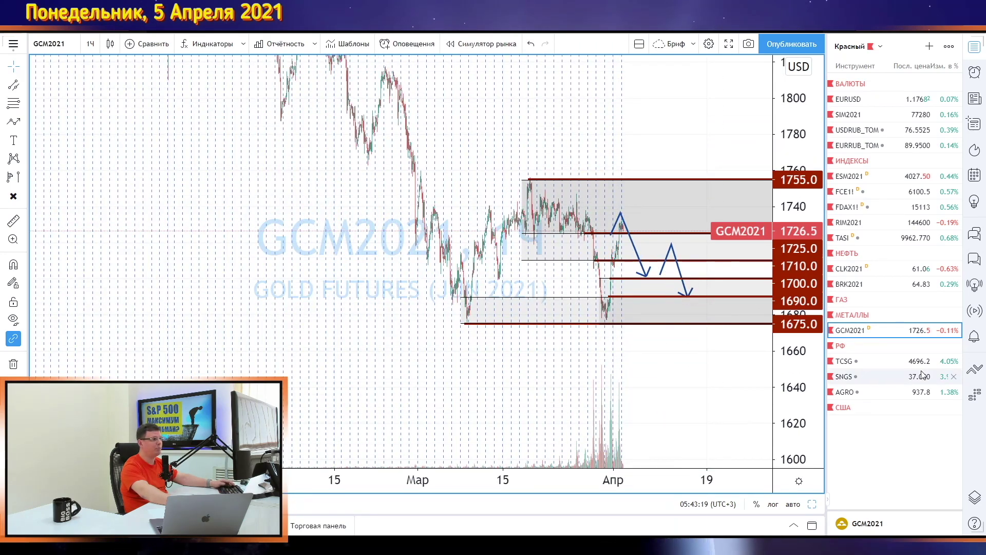
left_click(890, 362)
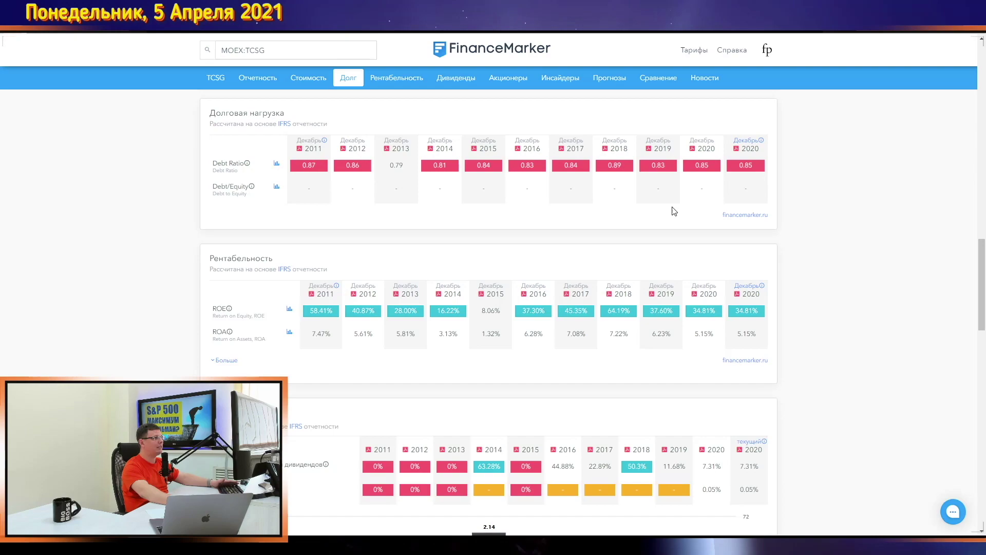
Review the TCS Group Holdings overview on the FinanceMarker page and bring the revenue and net profit chart into view
scroll(827, 267, "up", 15)
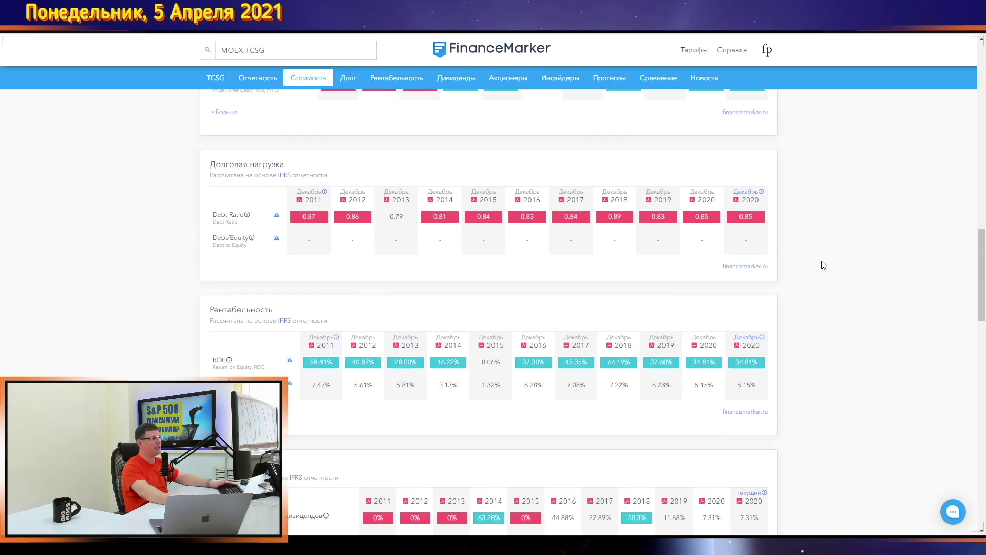
scroll(834, 273, "up", 2)
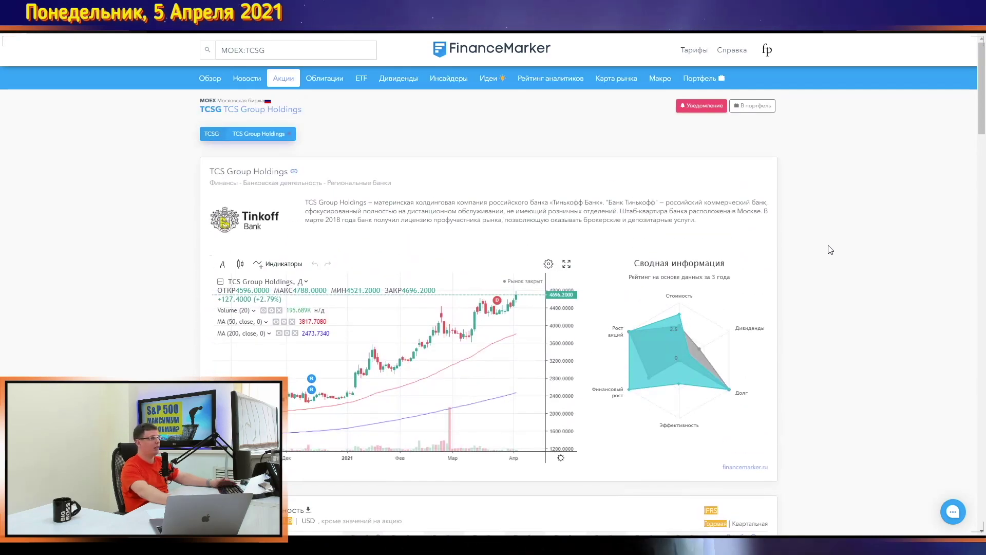
scroll(830, 250, "down", 7)
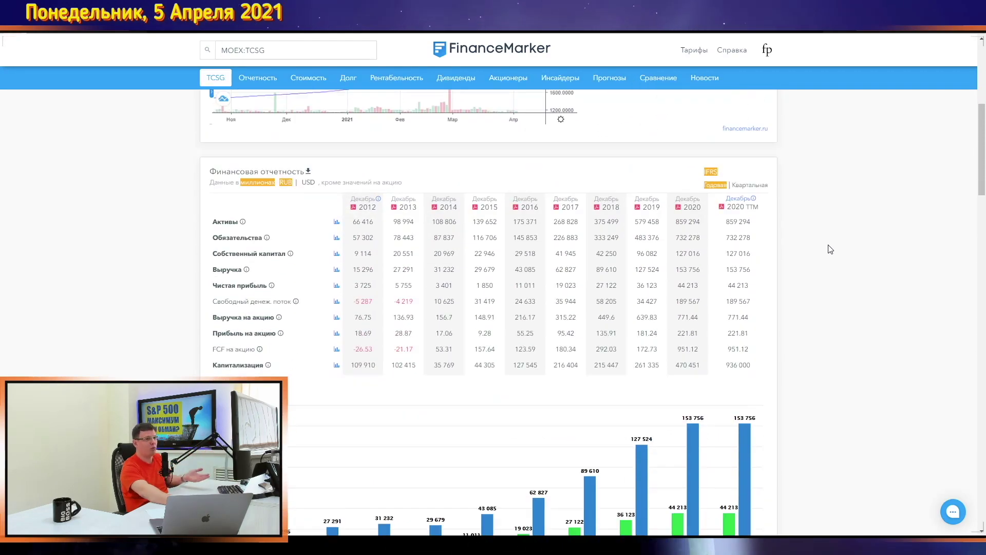
scroll(831, 249, "up", 8)
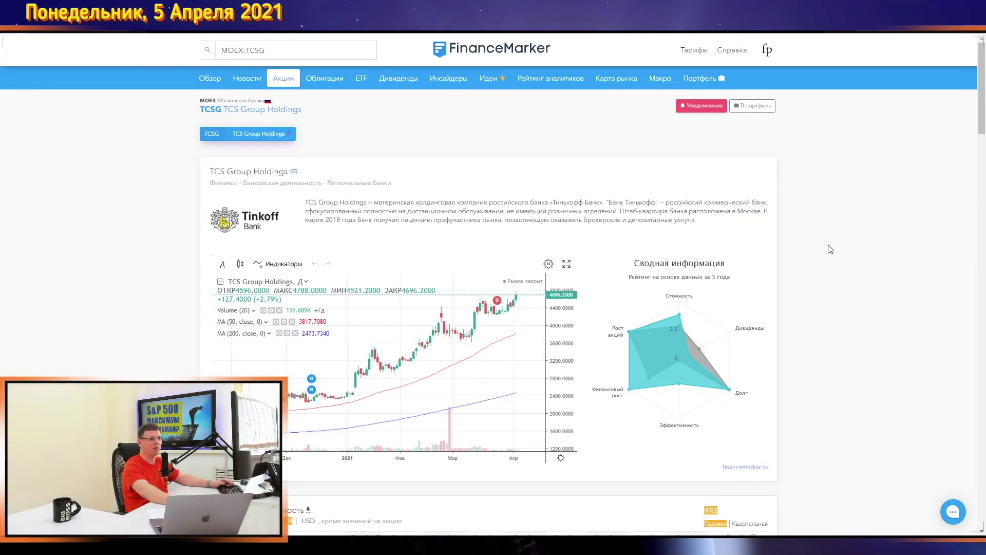
scroll(830, 249, "down", 10)
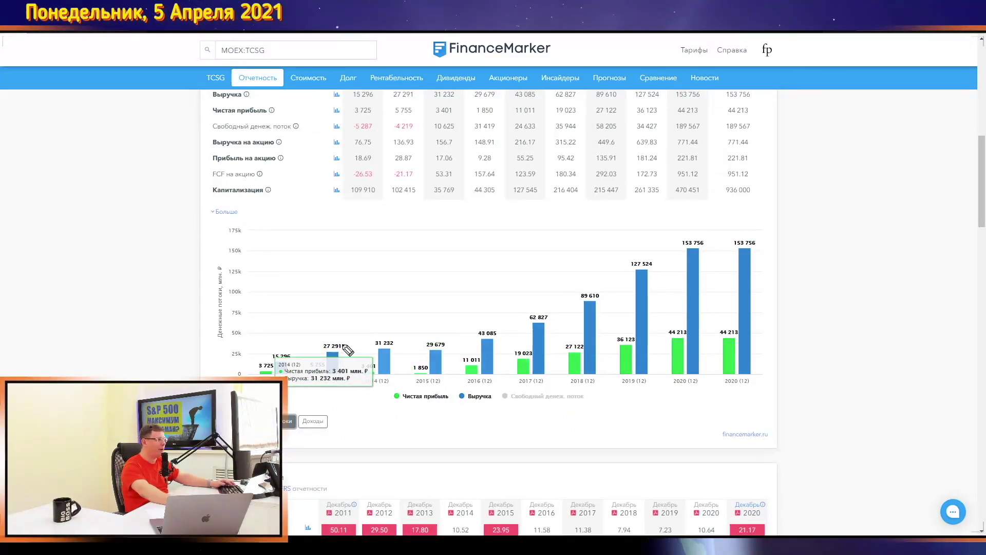
Trace the revenue growth from 2013 to 2020 and briefly hide the revenue series to compare net profit
left_click_drag(331, 352, 379, 352)
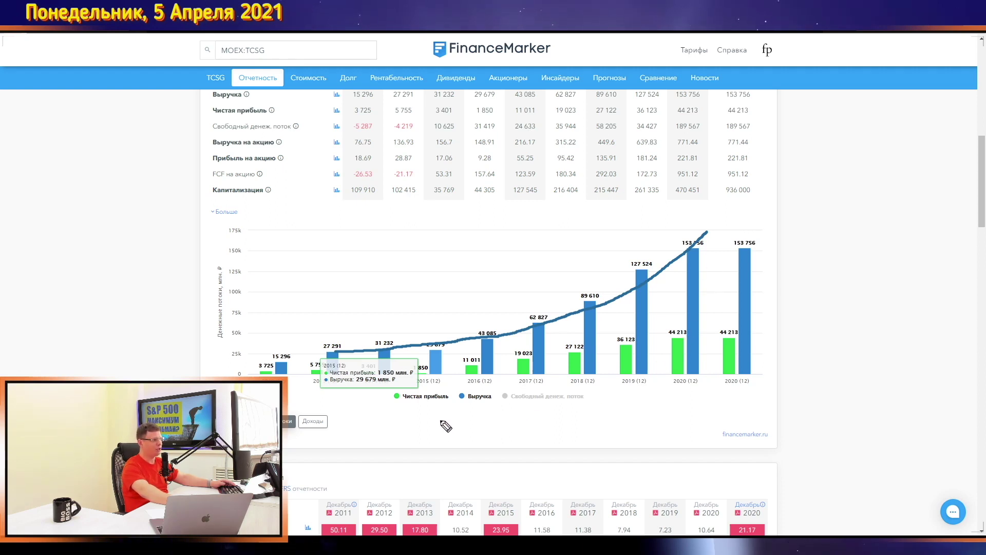
left_click(472, 403)
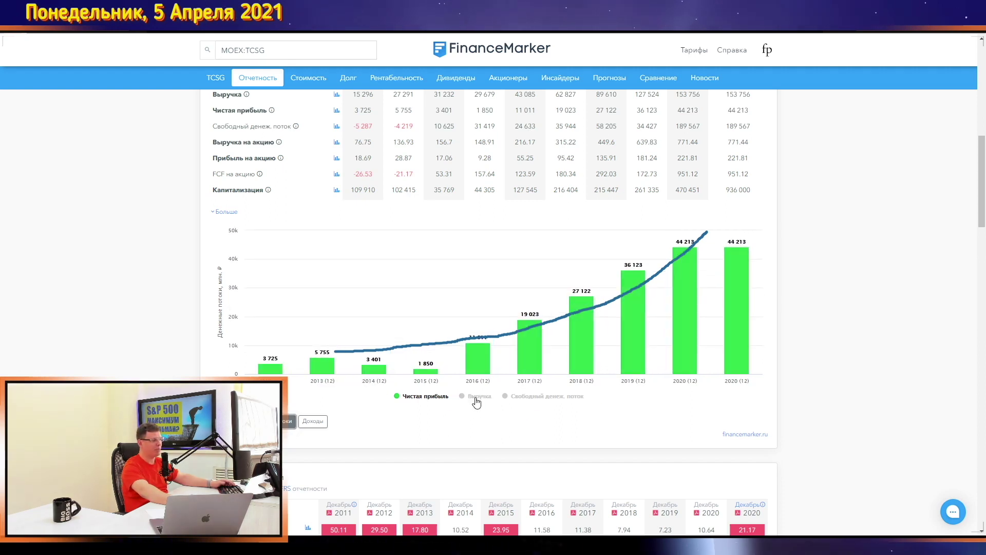
left_click(475, 400)
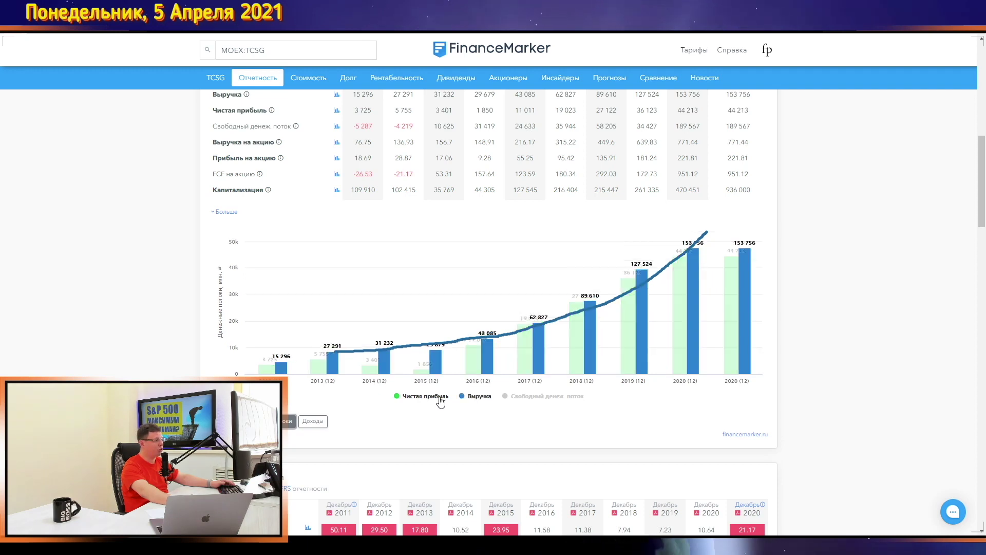
Display the TCSG assets chart, temporarily trace the asset growth from 2013 to 2019, and inspect the 2020 figures
key("ctrl+shift+5")
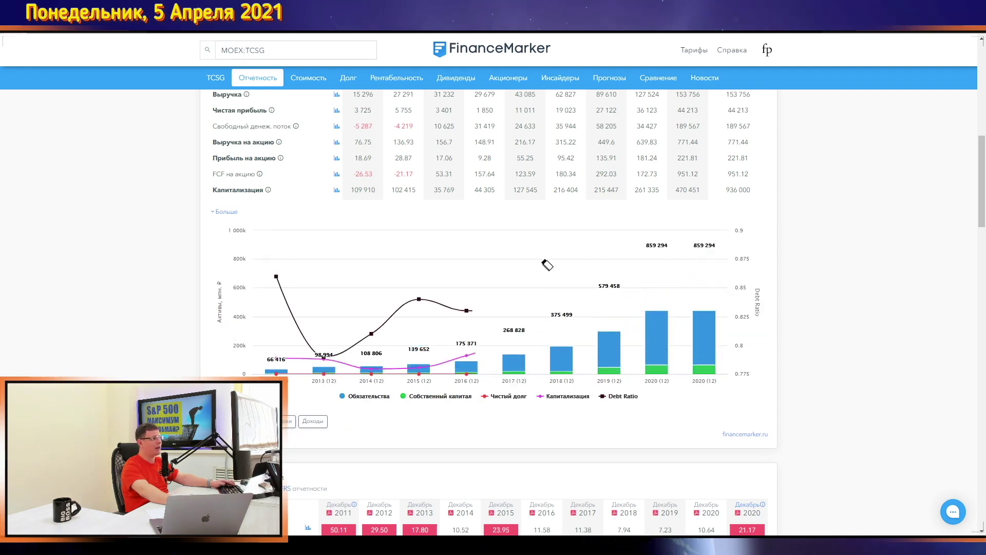
mouse_move(337, 363)
left_mouse_down()
mouse_move(666, 272)
mouse_move(623, 256)
left_mouse_up()
key("ctrl+shift+5")
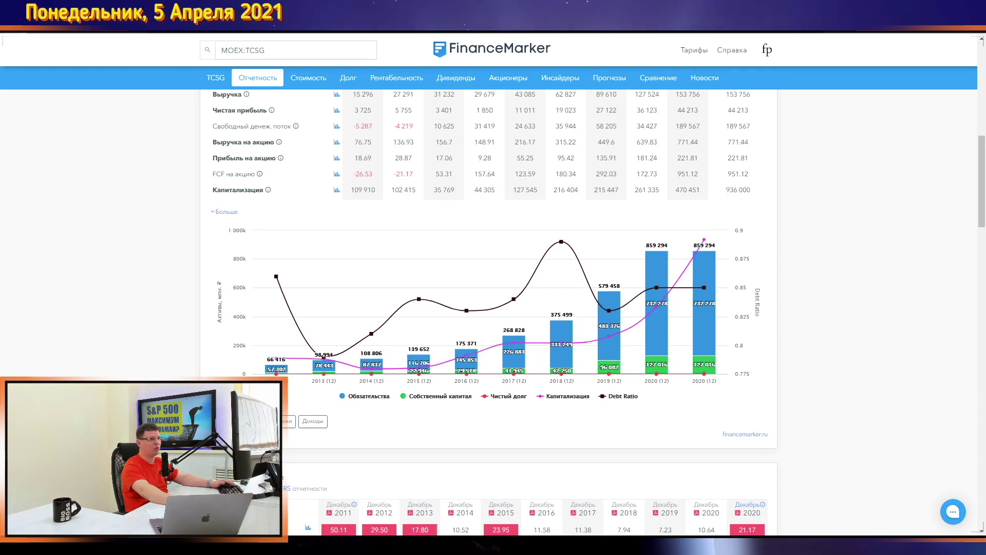
mouse_move(710, 313)
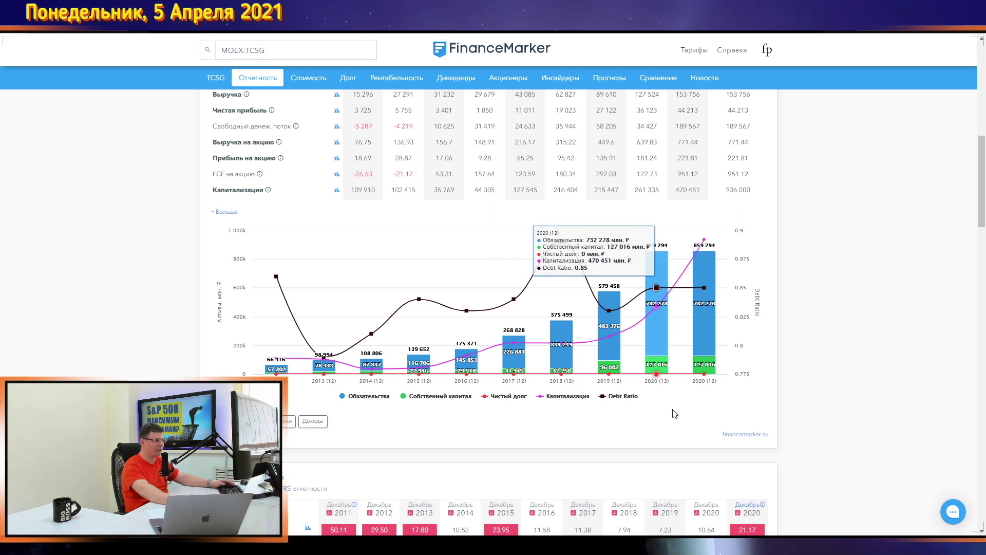
Leave only the liabilities series in the assets chart, hiding equity, net debt, capitalization and Debt Ratio
left_click(380, 400)
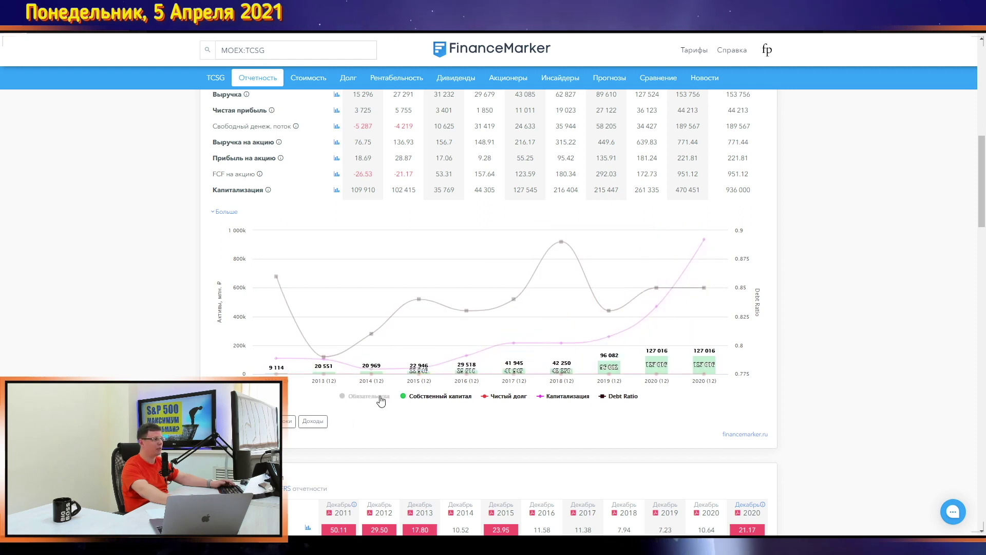
left_click(531, 395)
left_click(567, 396)
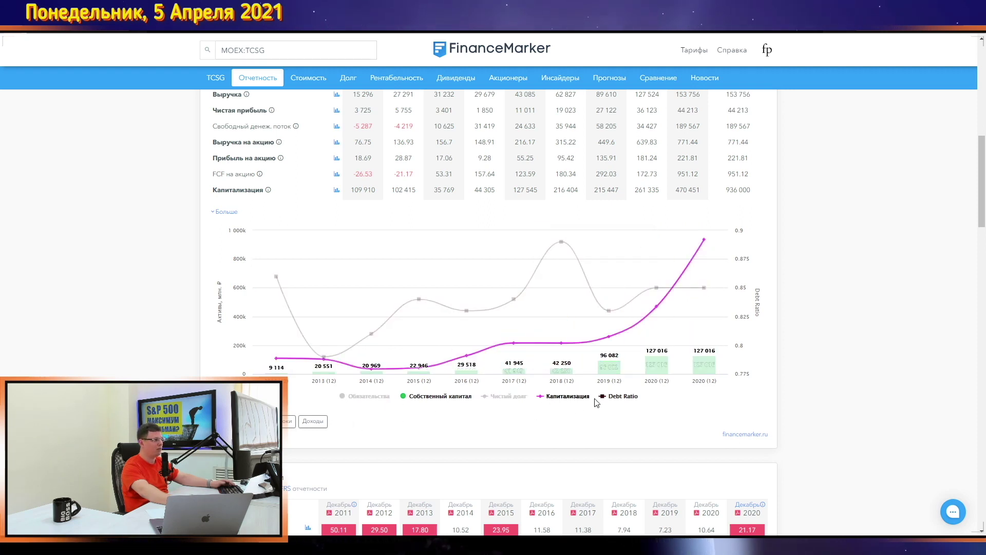
left_click(622, 396)
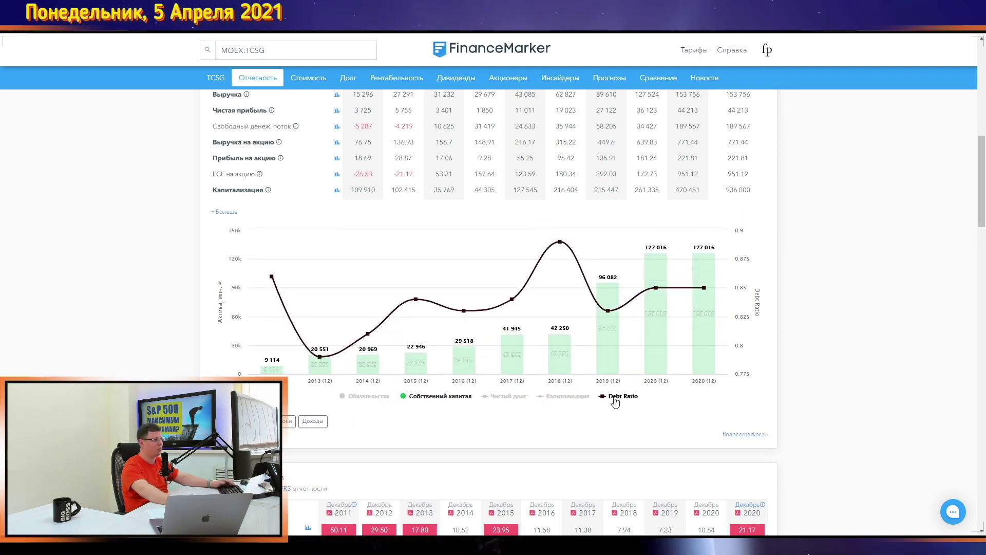
left_click(380, 400)
left_click(428, 403)
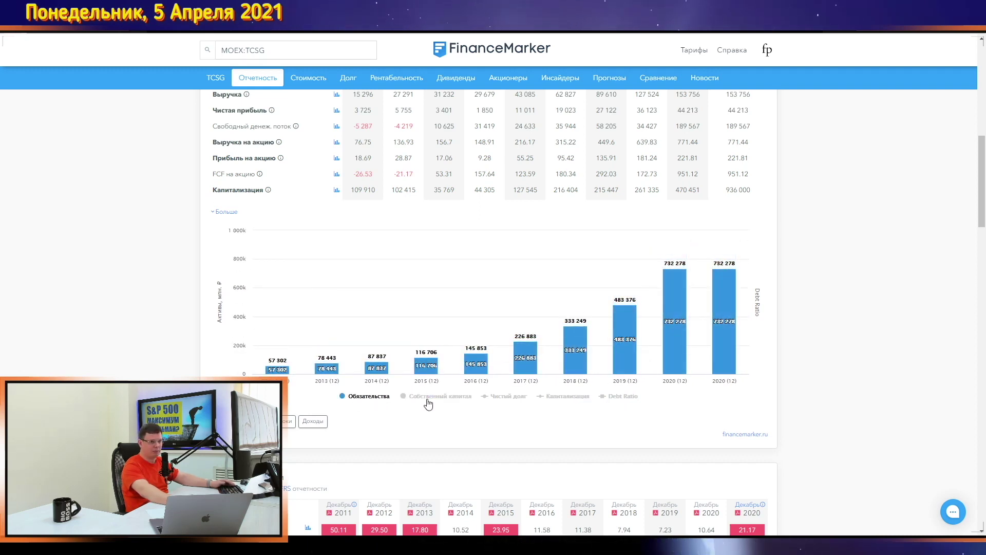
Examine the TCSG valuation multiples, temporarily mark the 2020 P/BV and P/S values, and return to the financial statement table
scroll(818, 355, "down", 2)
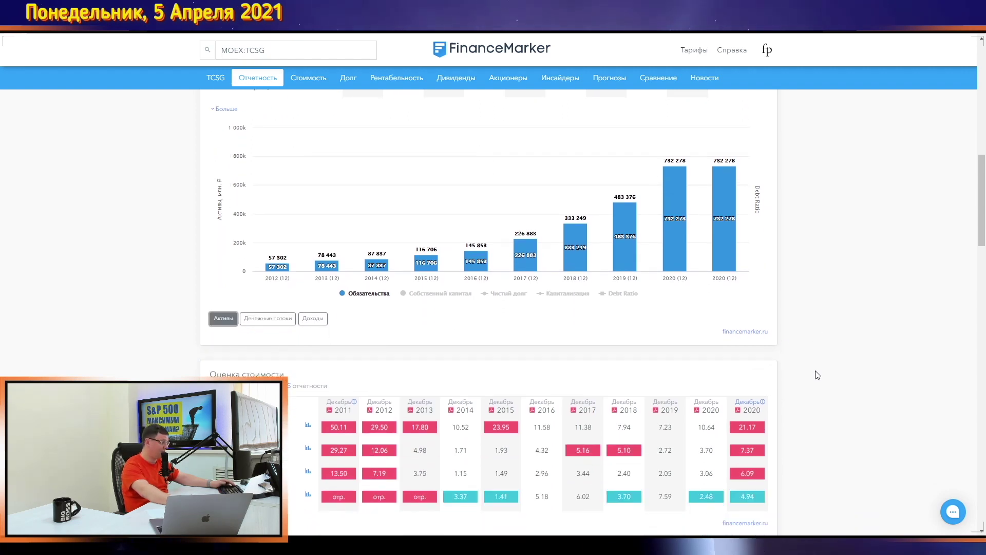
scroll(817, 375, "down", 2)
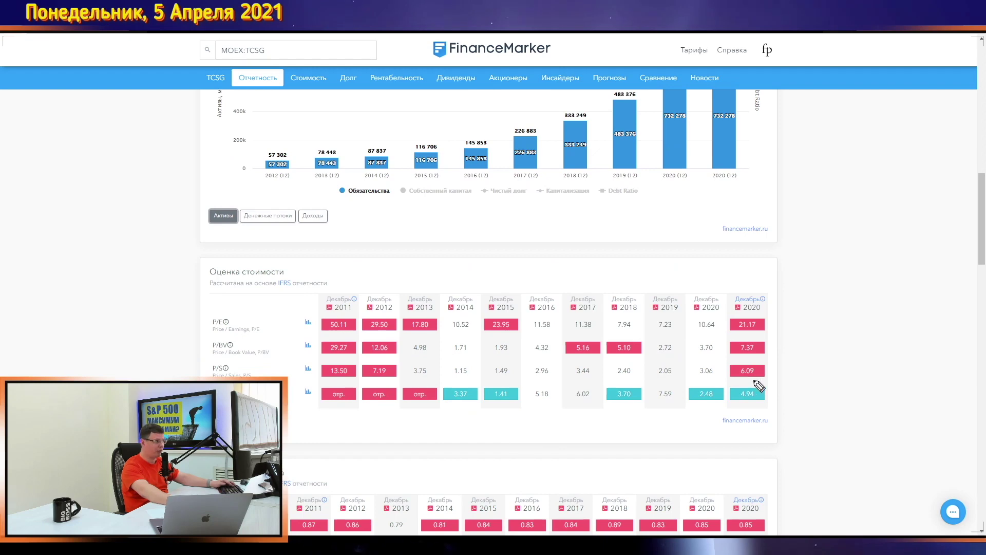
mouse_move(712, 338)
left_mouse_down()
mouse_move(798, 336)
mouse_move(751, 369)
left_mouse_up()
key("Escape")
scroll(821, 385, "up", 2)
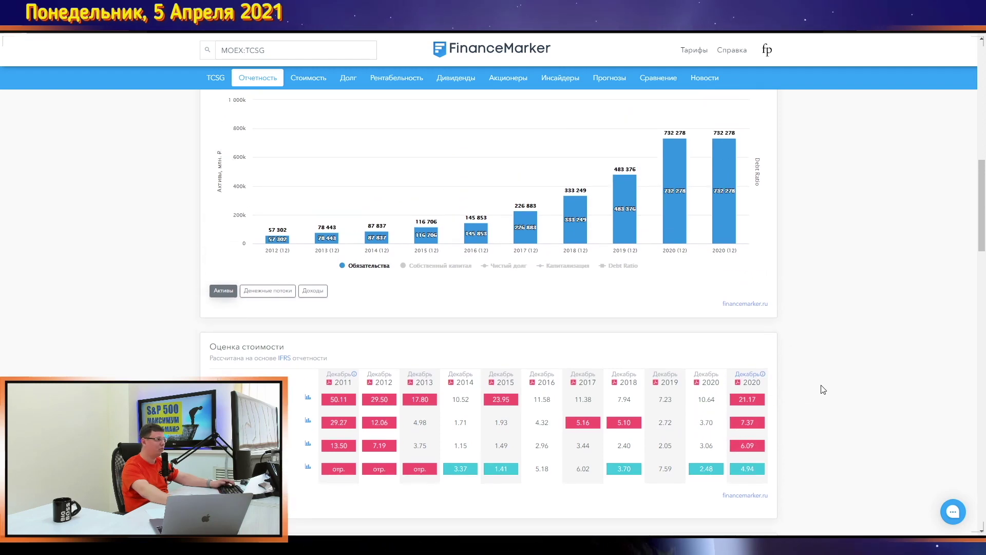
scroll(822, 388, "up", 3)
scroll(697, 298, "up", 2)
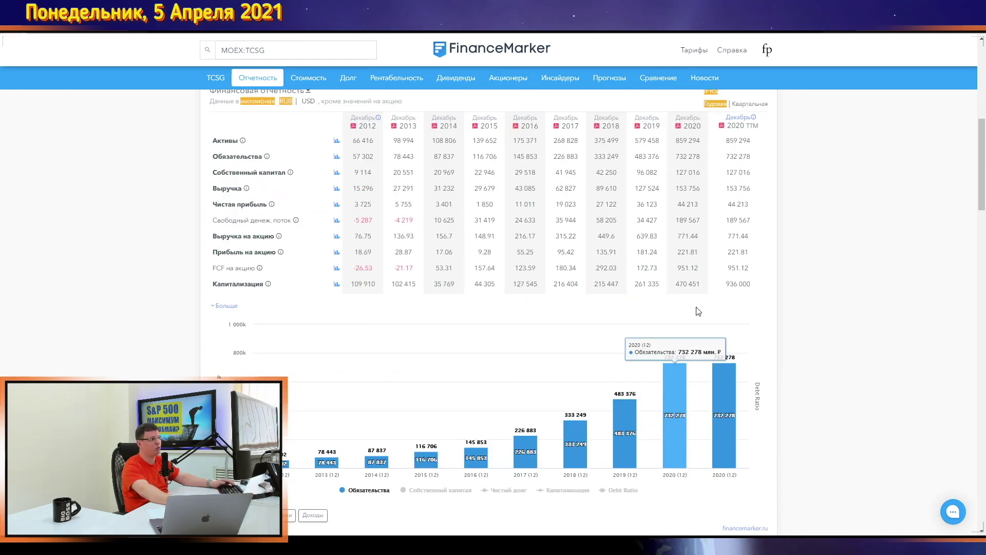
scroll(698, 312, "up", 2)
Switch to the TradingView TCSG chart, auto-fit its price scale, and restore the split view of hourly and daily charts
key("ctrl+Tab")
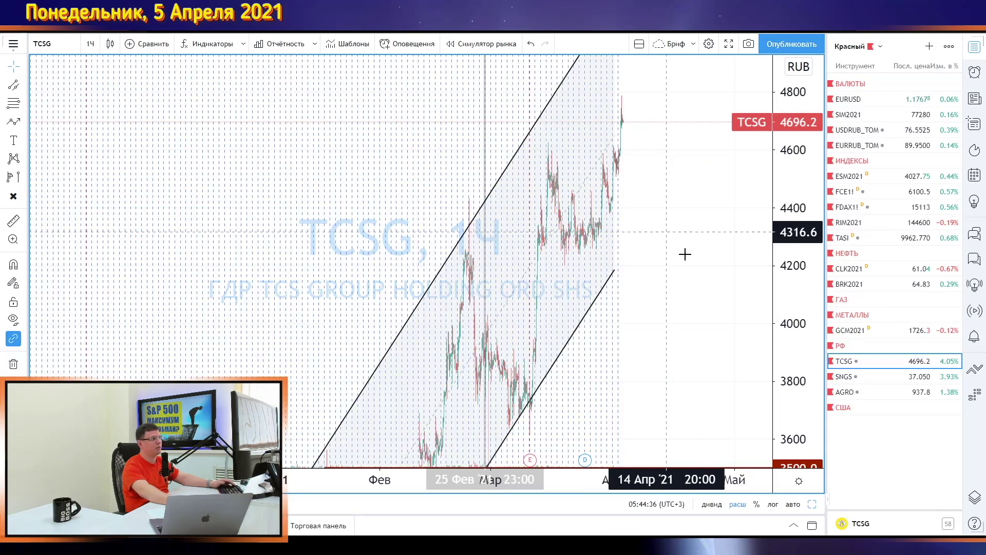
double_click(813, 331)
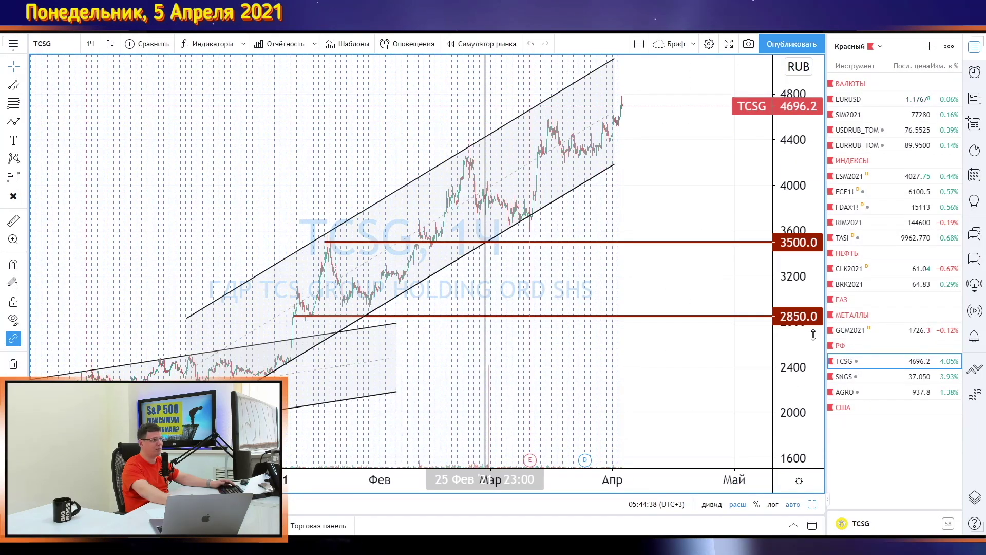
left_click(811, 504)
scroll(710, 326, "up", 5)
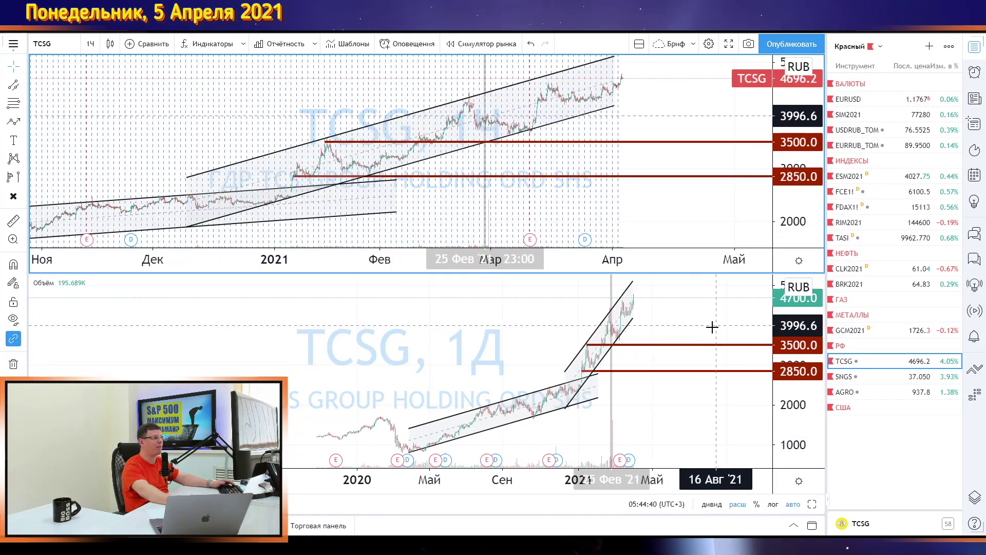
left_click(697, 320)
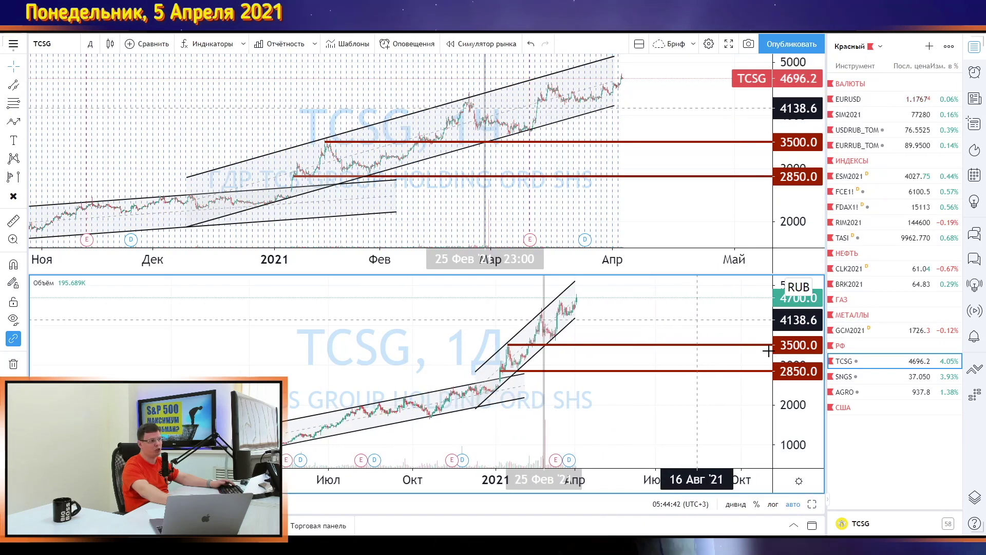
Open the SNGS hourly and daily charts, and switch to the income statement in the RSBU2020.xls report
left_click(884, 383)
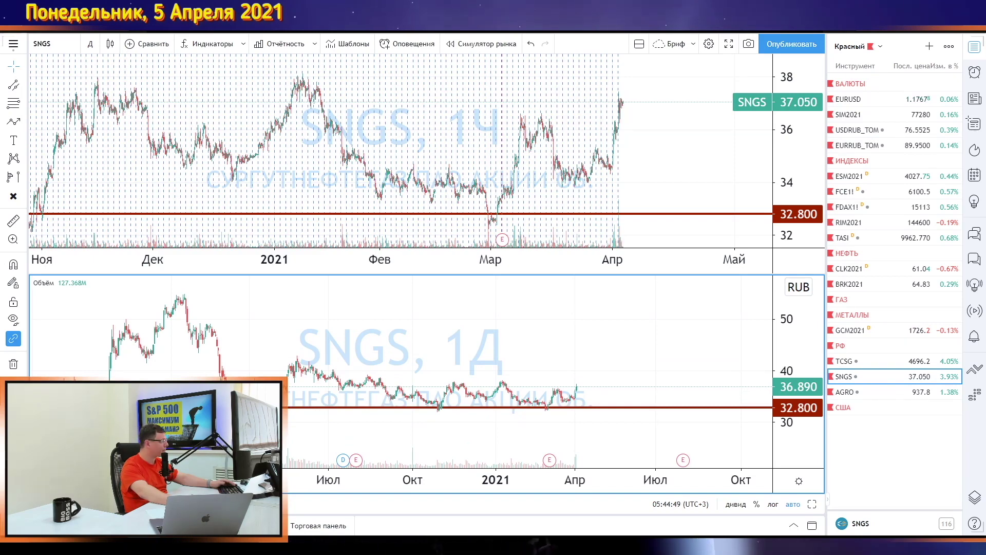
key("ctrl+Tab")
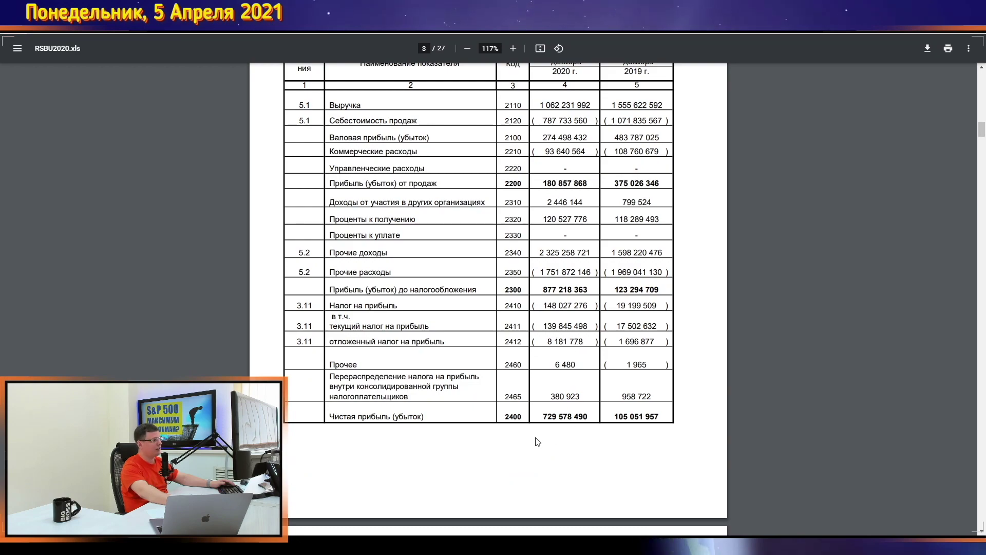
Temporarily circle the 2020 and 2019 net profit values at the end of the income statement, and clear the marks
scroll(537, 442, "up", 5)
scroll(537, 442, "down", 6)
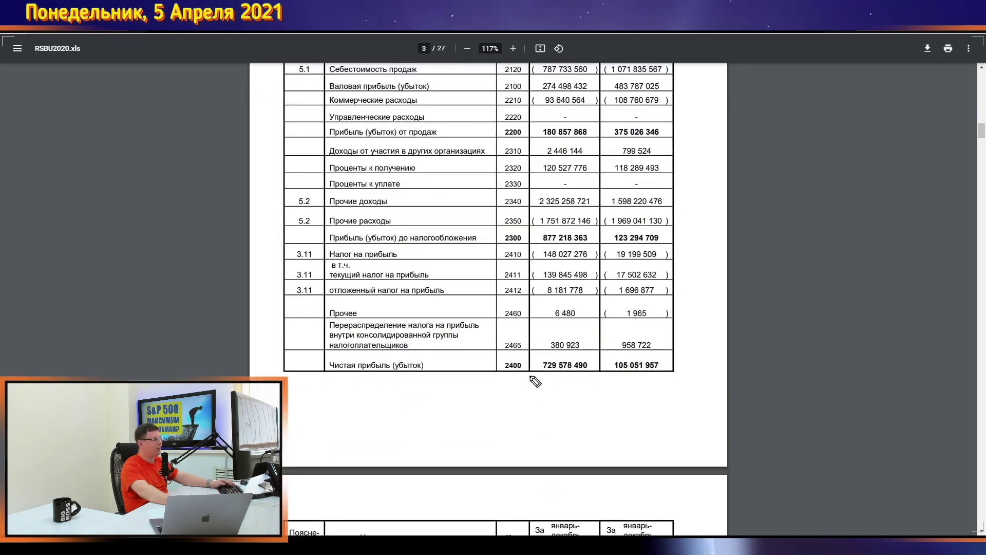
mouse_move(535, 381)
left_mouse_down()
mouse_move(603, 359)
mouse_move(559, 388)
left_mouse_up()
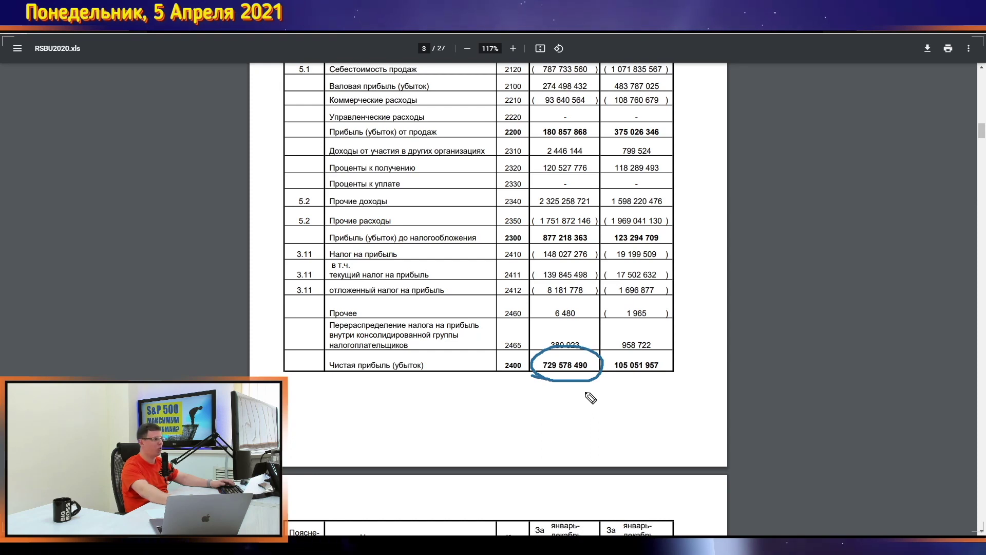
left_click_drag(608, 382, 611, 377)
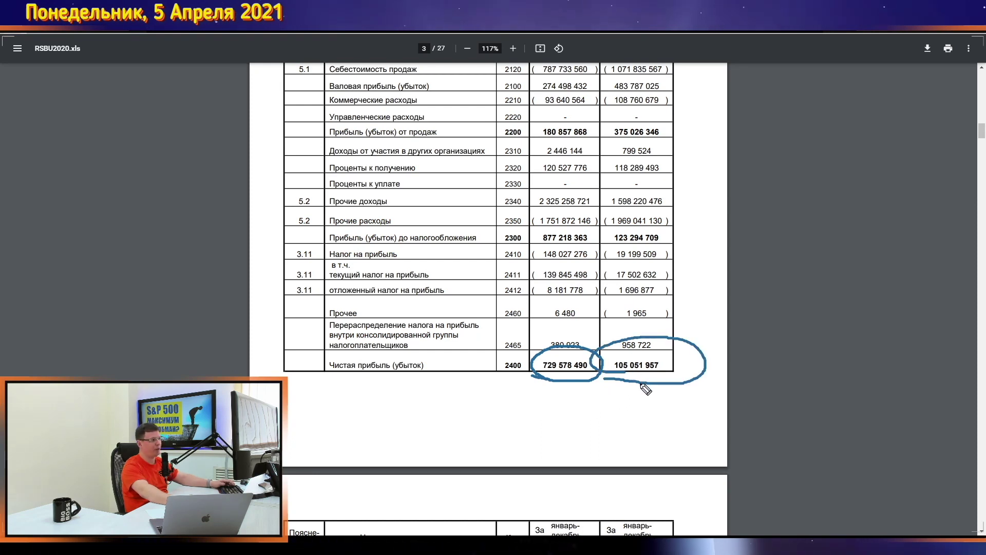
key("Escape")
Temporarily circle and underline the 2020 and 2019 revenue values in the income statement, removing each mark
scroll(577, 397, "up", 2)
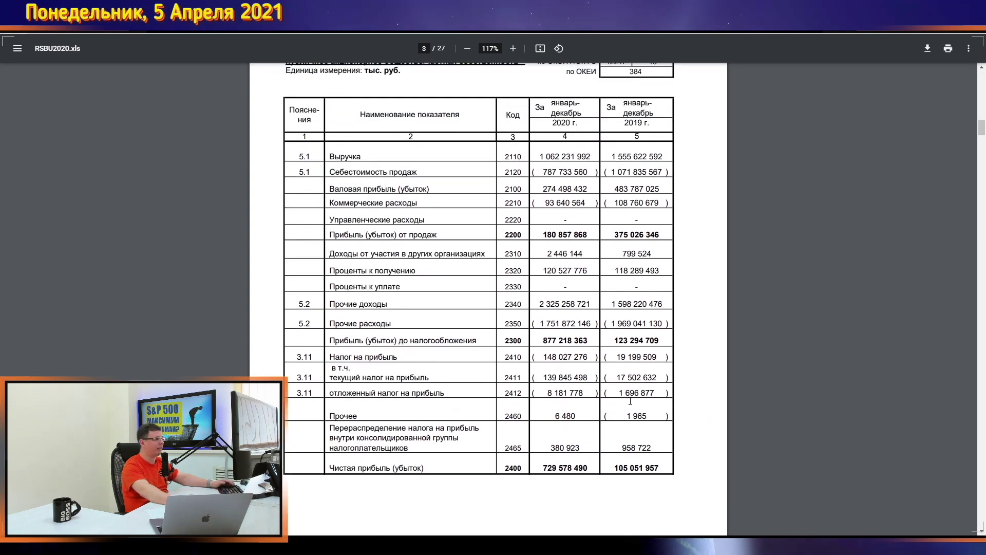
scroll(630, 400, "up", 1)
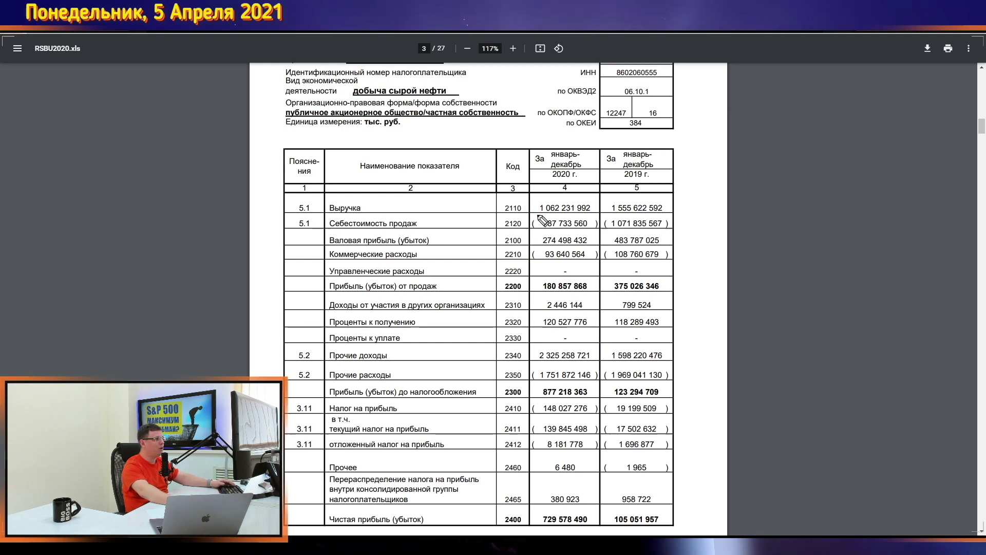
mouse_move(532, 220)
left_mouse_down()
mouse_move(614, 224)
mouse_move(624, 195)
mouse_move(596, 220)
left_mouse_up()
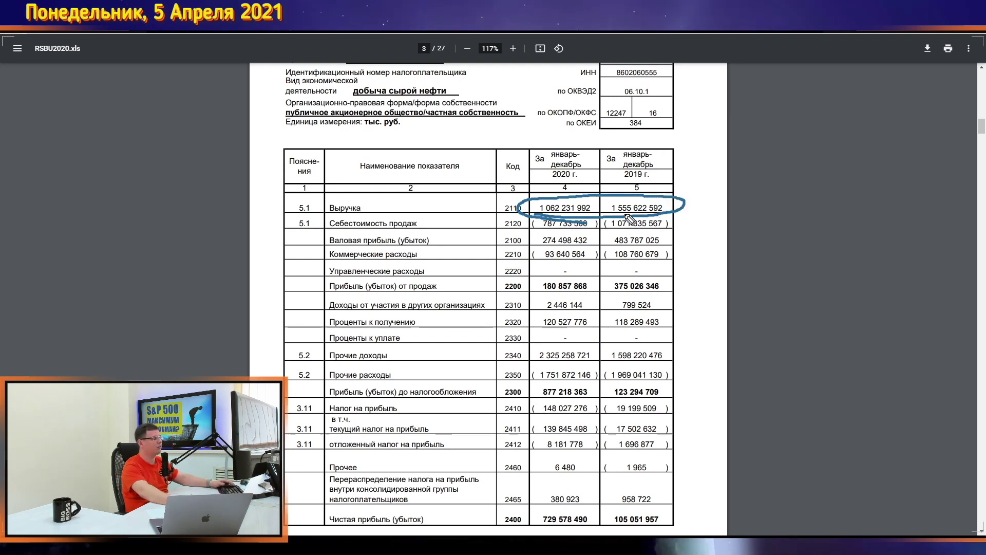
key("ctrl+z")
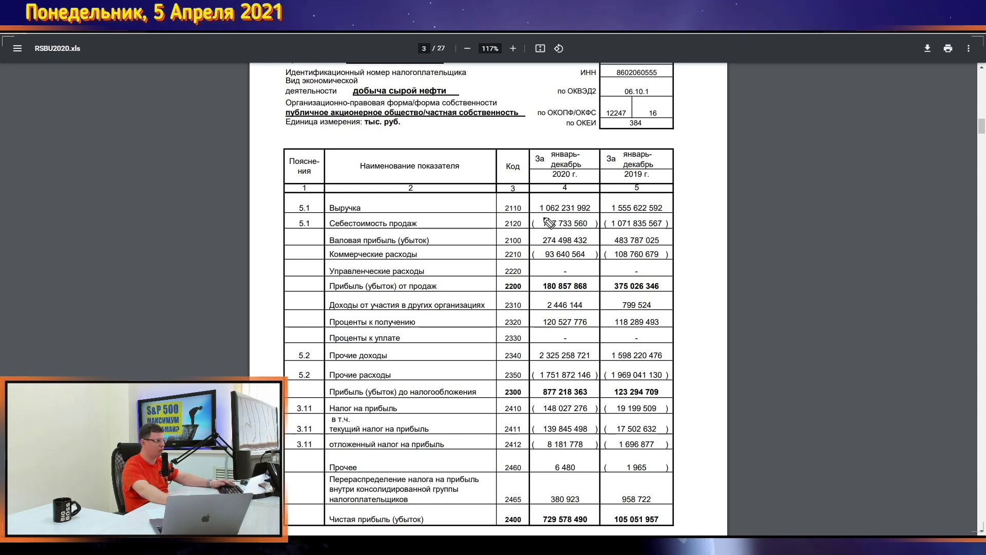
left_click_drag(535, 216, 657, 217)
key("ctrl+z")
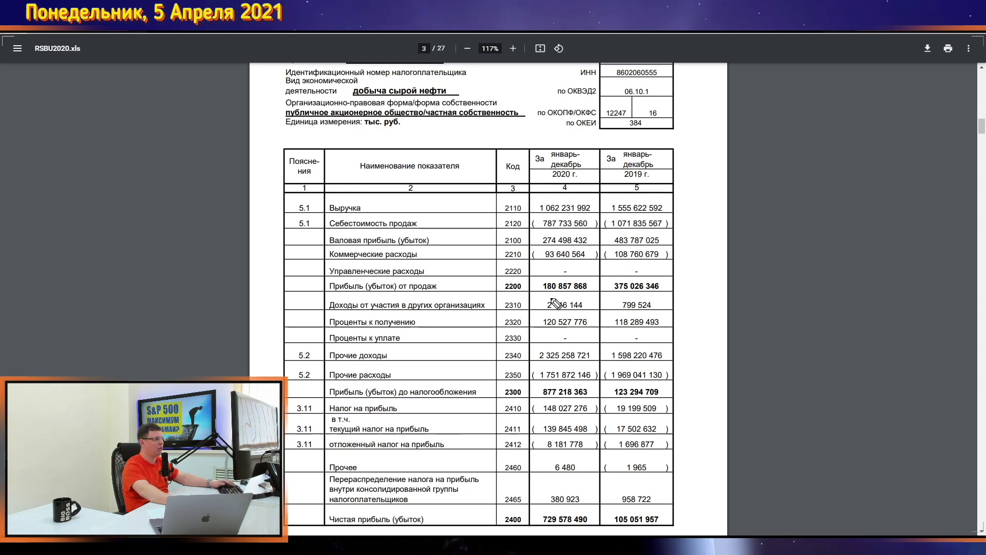
Temporarily underline the profit from sales values, circle the pre-tax profit for 2020 and 2019, and clear the marks
left_click_drag(531, 293, 669, 287)
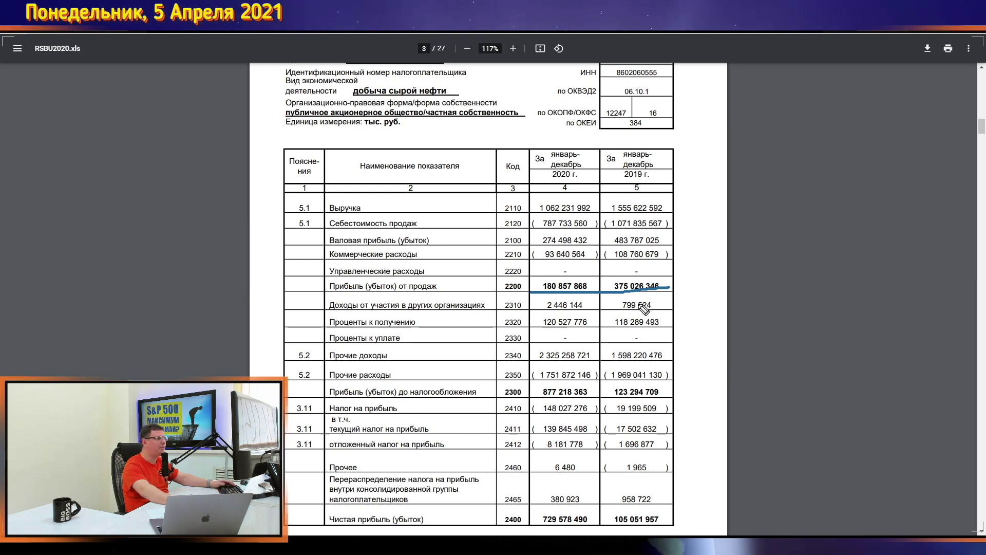
left_click_drag(535, 297, 597, 298)
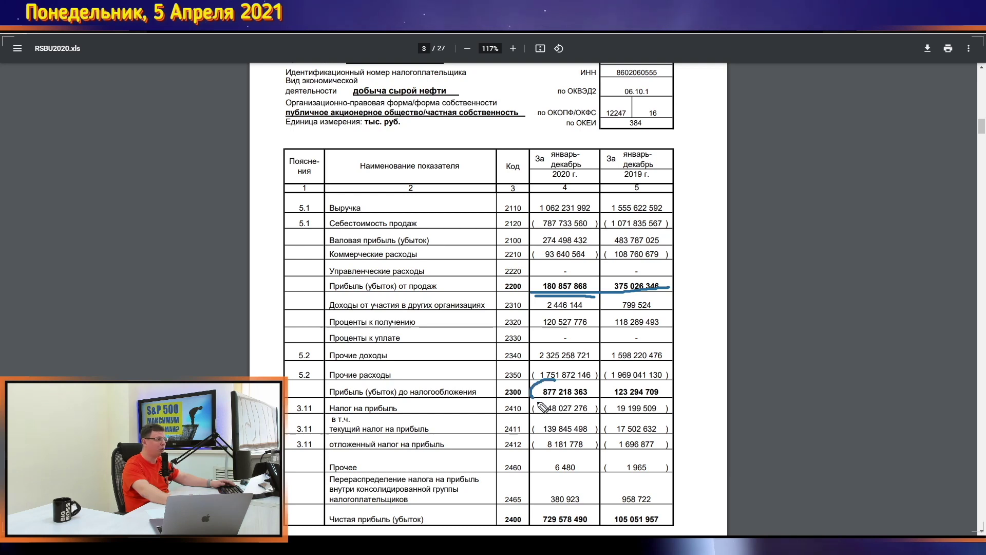
mouse_move(539, 405)
left_mouse_down()
mouse_move(675, 406)
mouse_move(530, 389)
left_mouse_up()
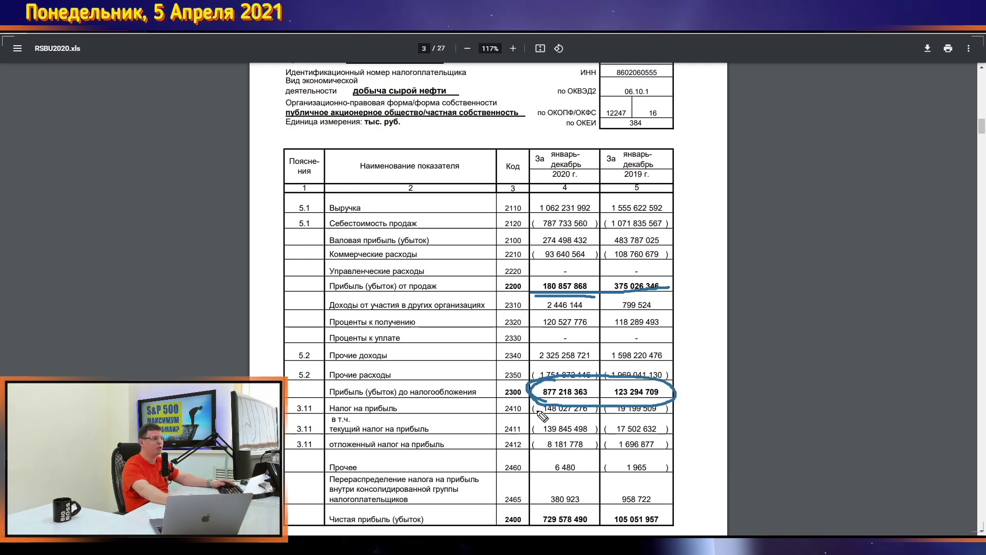
key("ctrl+z")
key("Escape")
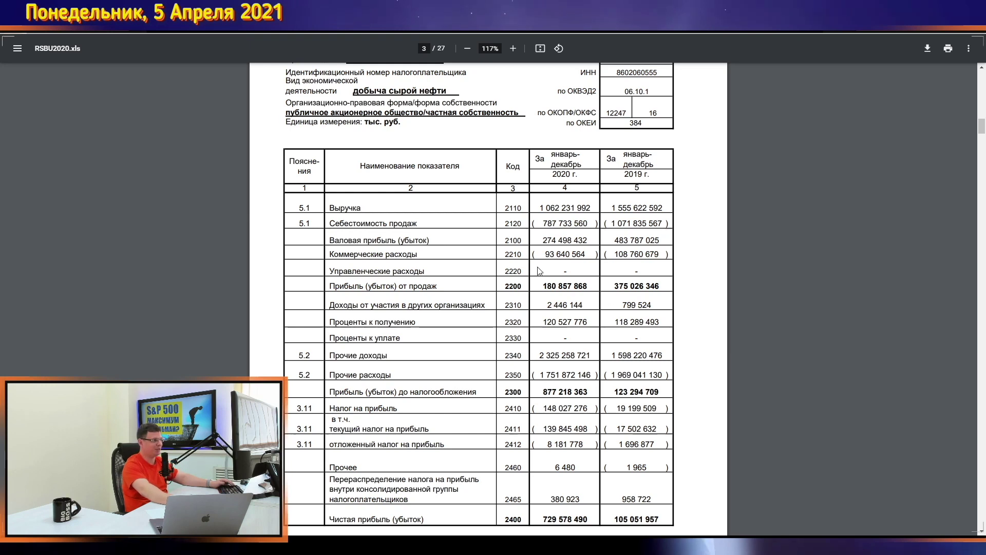
Temporarily mark the revenue and profit from sales rows again for comparison, and clear the annotations
left_click_drag(544, 215, 675, 210)
left_click_drag(479, 288, 651, 292)
key("ctrl+shift+5")
left_click_drag(615, 324, 591, 177)
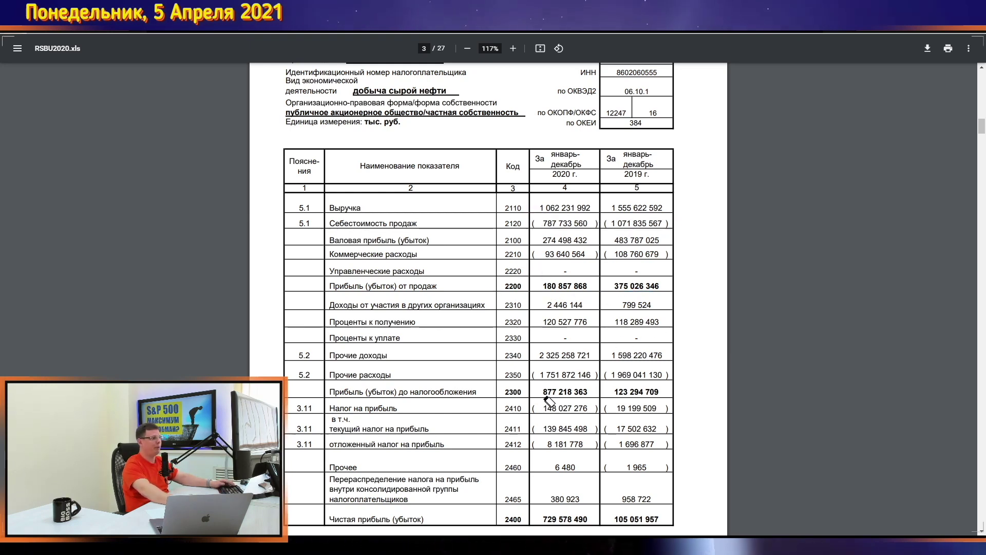
key("Escape")
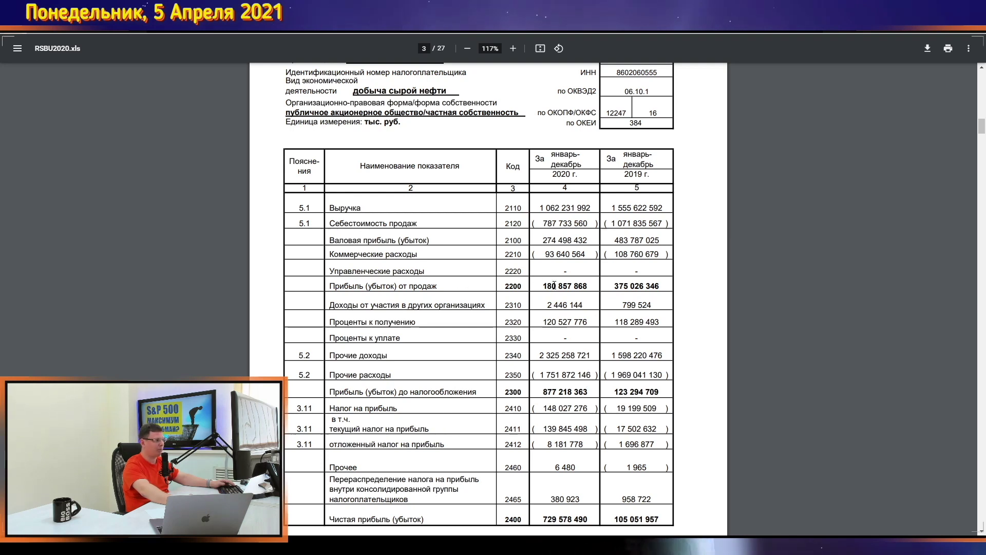
Temporarily mark the 2020 and 2019 pre-tax profit values in the income statement
key("ctrl+shift+3")
mouse_move(541, 409)
left_mouse_down()
mouse_move(530, 395)
mouse_move(545, 409)
left_mouse_up()
key("ctrl+shift+5")
left_click_drag(546, 408, 627, 396)
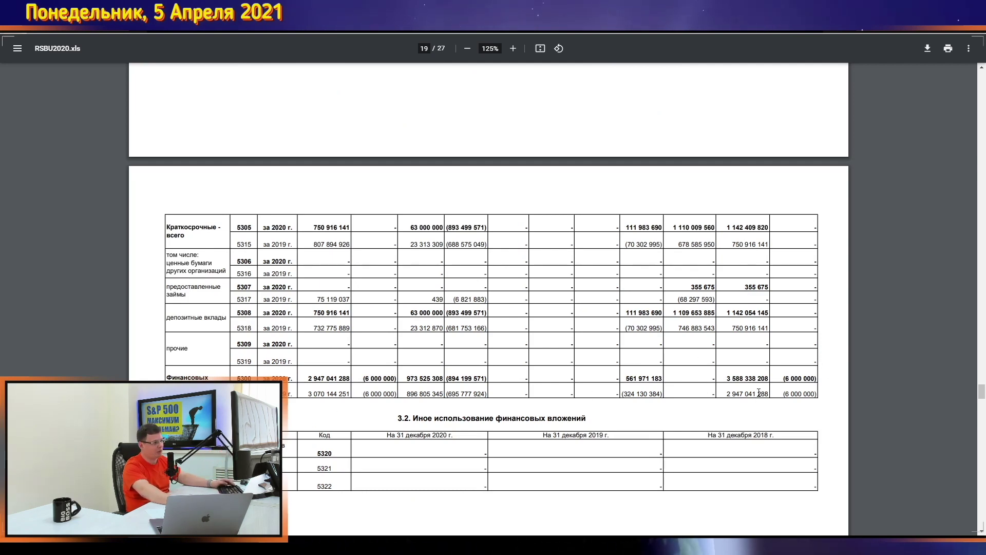
Temporarily mark the year-end financial investment totals for 2019 and 2020 on page 19, and erase the marks
mouse_move(719, 406)
left_mouse_down()
mouse_move(796, 397)
mouse_move(701, 393)
mouse_move(763, 409)
left_mouse_up()
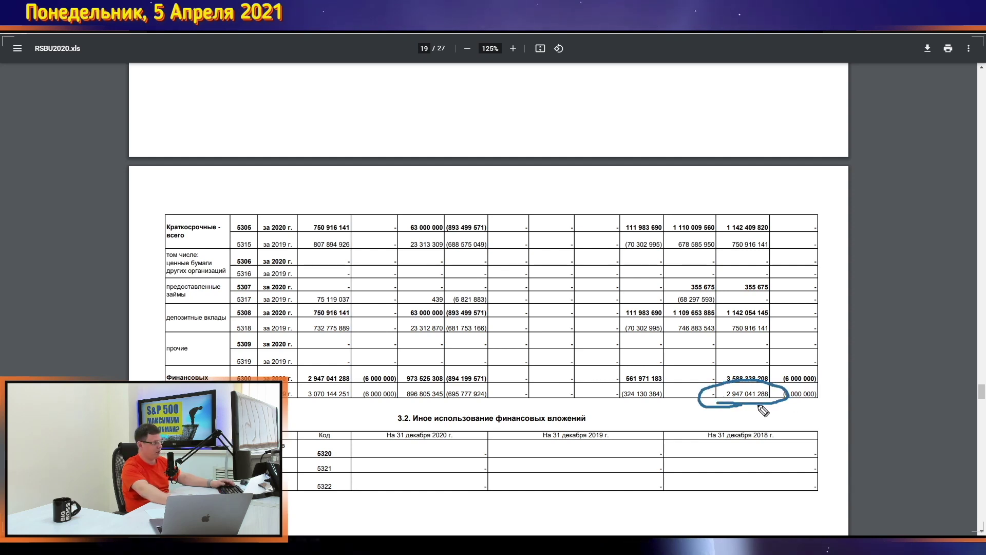
key("e")
left_click(760, 381)
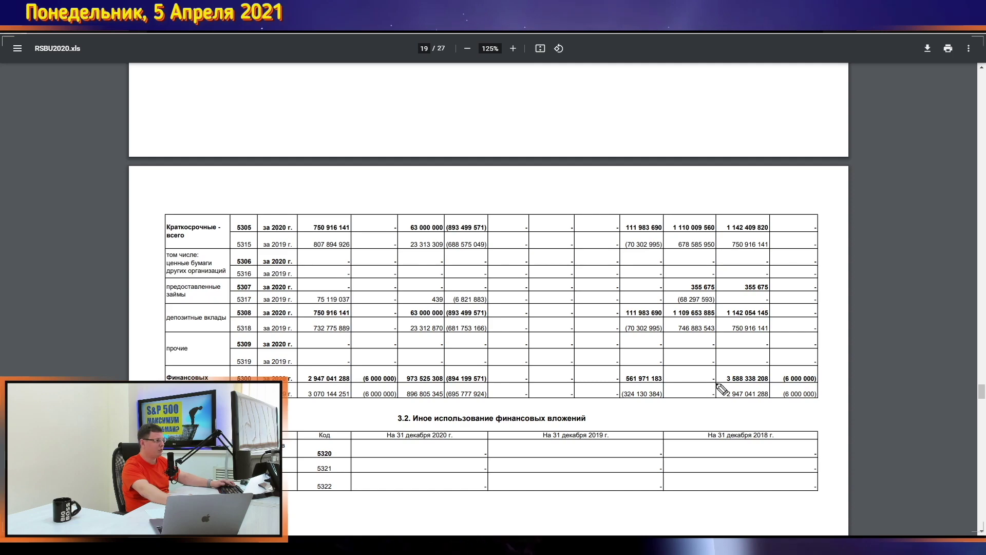
mouse_move(721, 388)
left_mouse_down()
mouse_move(797, 382)
mouse_move(724, 386)
left_mouse_up()
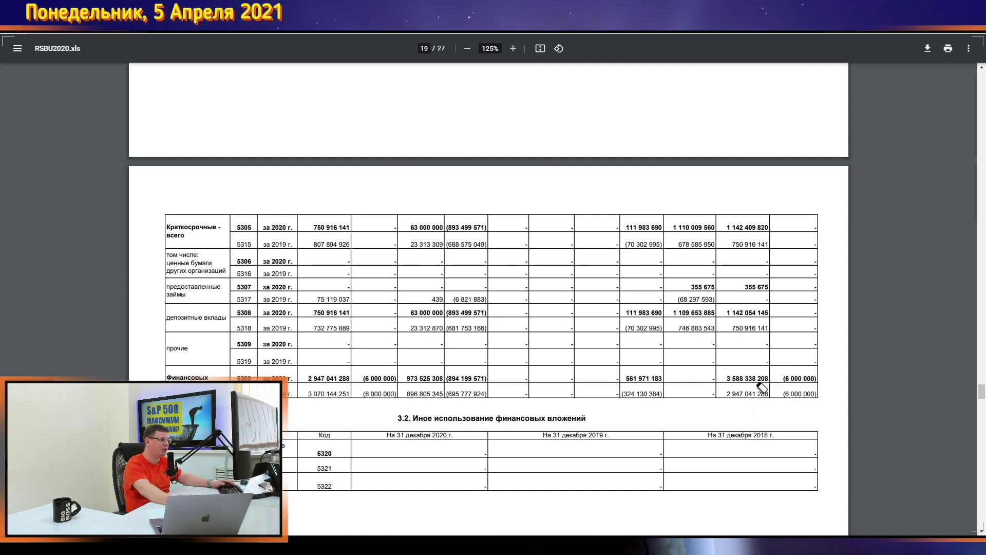
Examine the financial investments table on pages 18 and 19, from the long-term items to the overall total
scroll(773, 390, "up", 8)
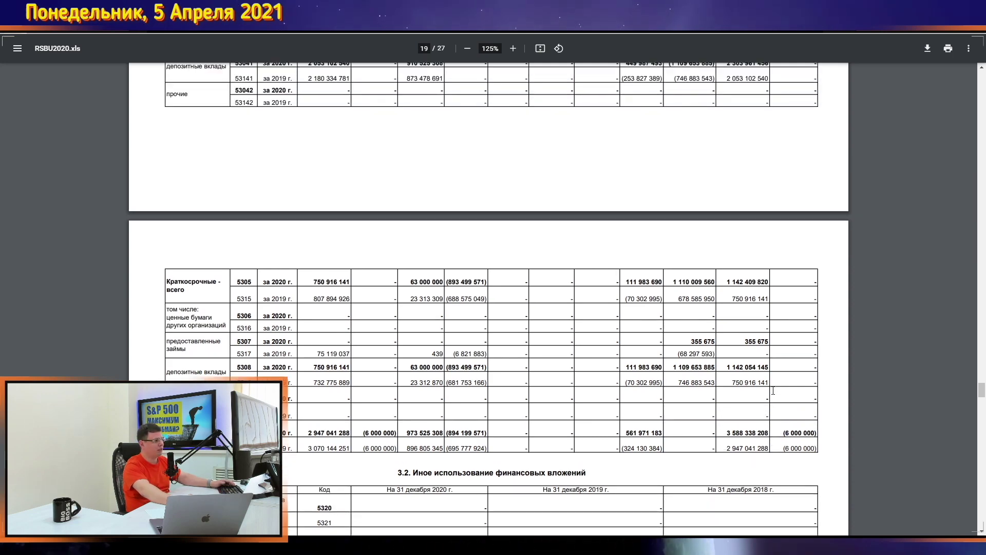
scroll(773, 390, "down", 5)
scroll(773, 390, "up", 5)
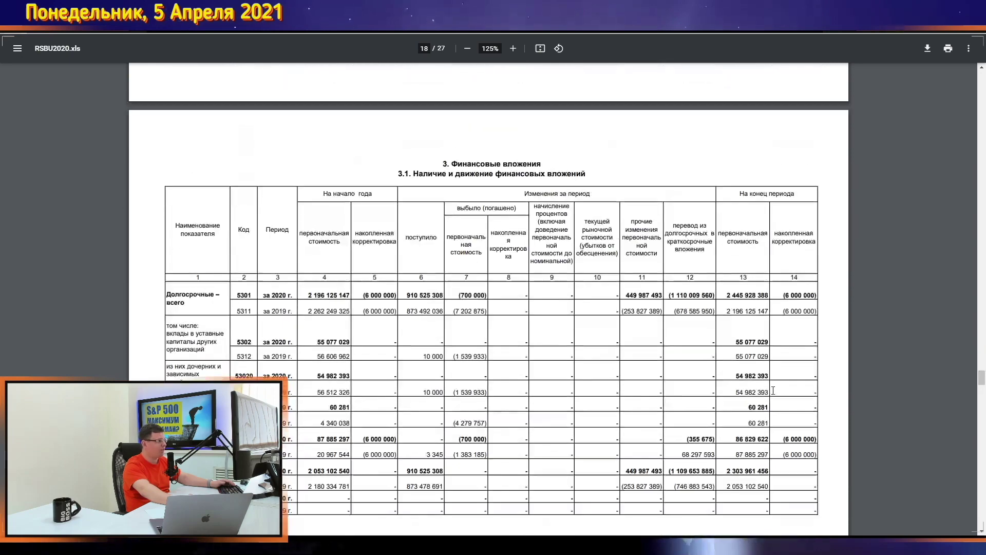
scroll(773, 390, "down", 9)
scroll(773, 391, "down", 1)
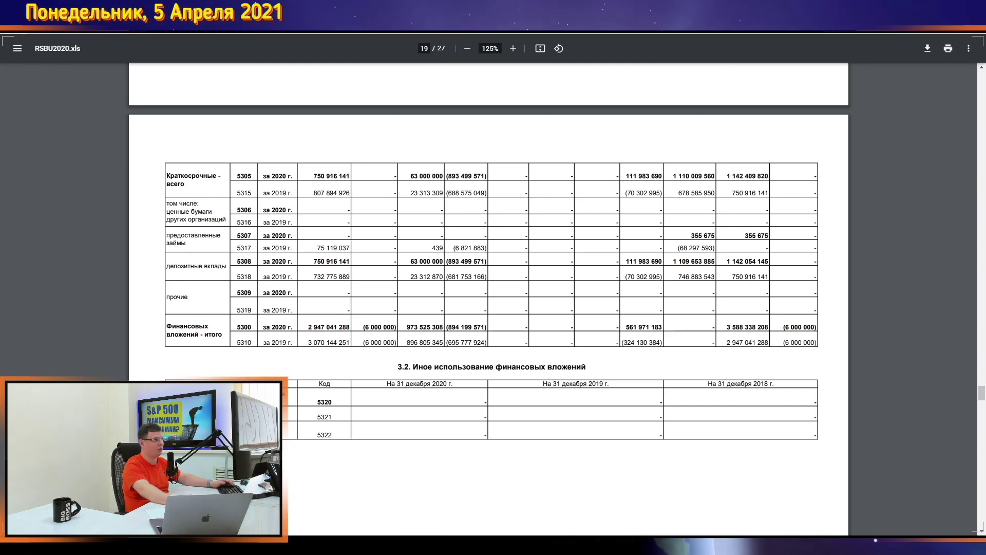
Switch to the TradingView SNGS charts and temporarily mark the recent daily price moves above the 32.800 level
key("alt+Tab")
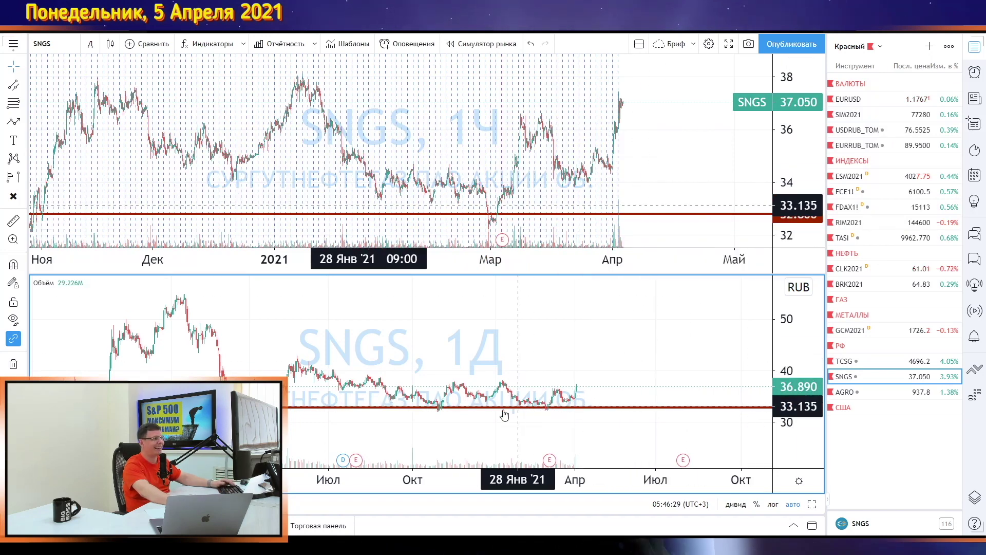
left_click_drag(390, 415, 534, 364)
left_click_drag(471, 375, 411, 422)
key("ctrl+shift+5")
left_click_drag(552, 431, 583, 392)
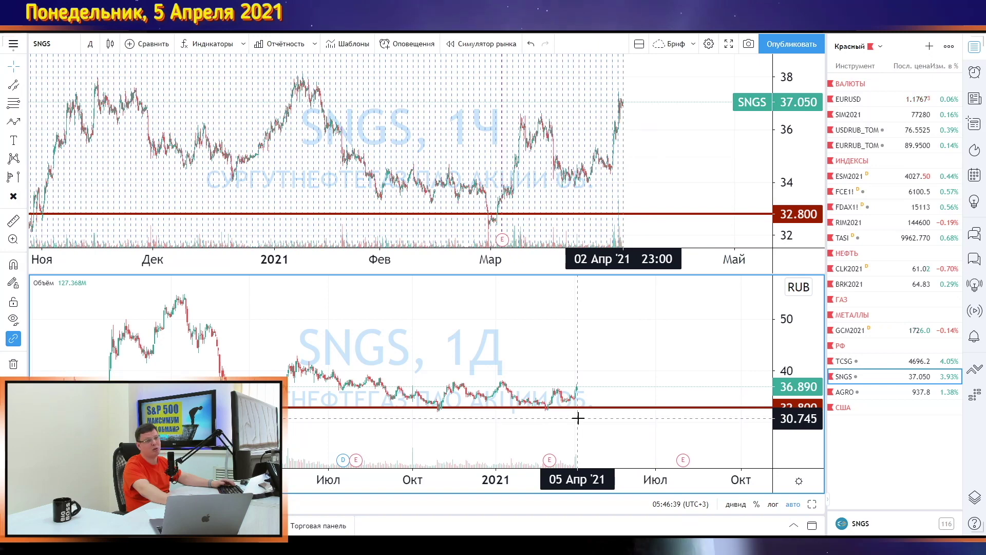
Show the SNGS daily history back to 2019 and temporarily mark the late-2019 rally and early-2020 drop
scroll(578, 418, "down", 5)
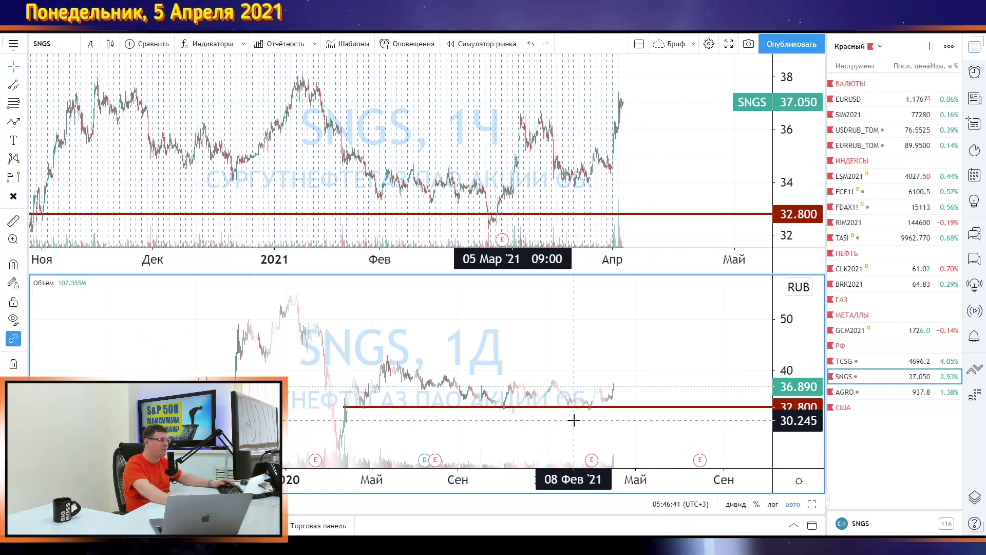
scroll(590, 422, "down", 4)
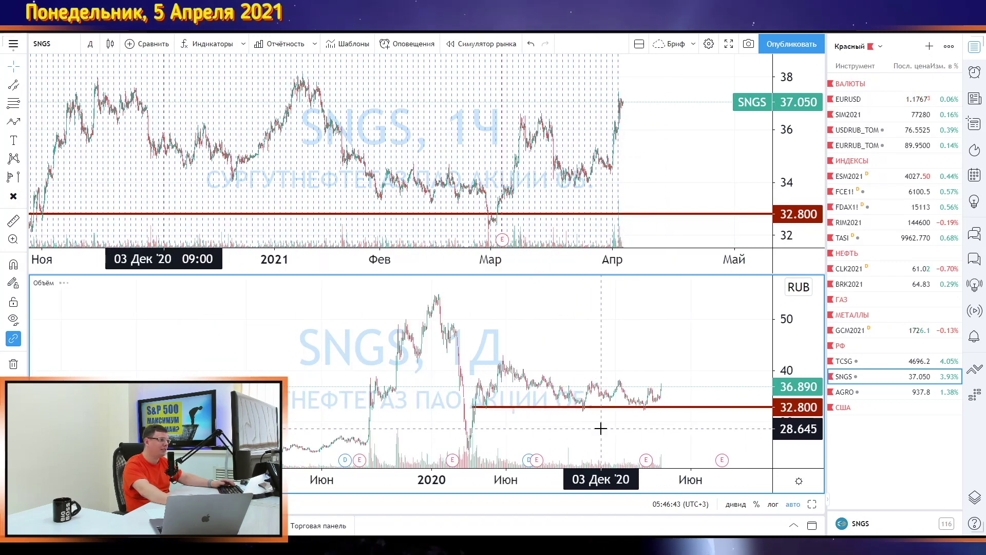
scroll(609, 422, "down", 2)
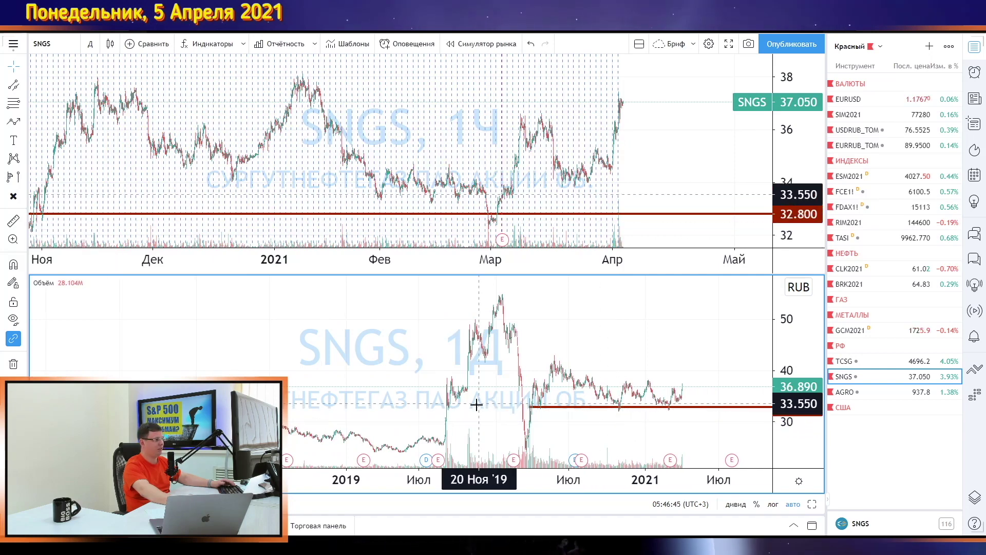
mouse_move(431, 450)
left_mouse_down()
mouse_move(451, 379)
mouse_move(441, 446)
left_mouse_up()
mouse_move(464, 406)
left_mouse_down()
mouse_move(491, 333)
mouse_move(448, 344)
left_mouse_up()
mouse_move(532, 319)
left_mouse_down()
mouse_move(511, 328)
mouse_move(529, 469)
left_mouse_up()
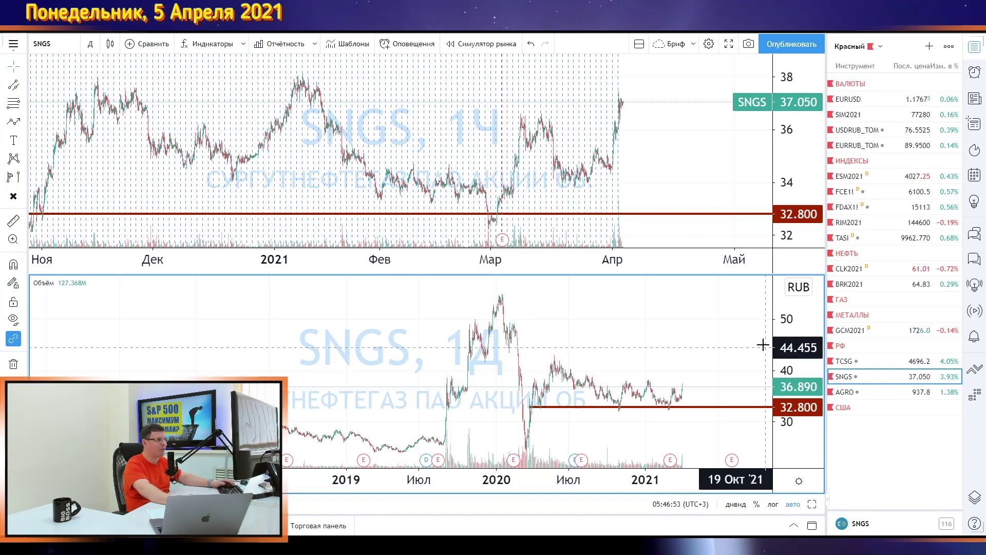
Open the AGRO hourly and daily charts, and switch to the Русагро cash flow chart in FinanceMarker's reporting section
left_click(879, 396)
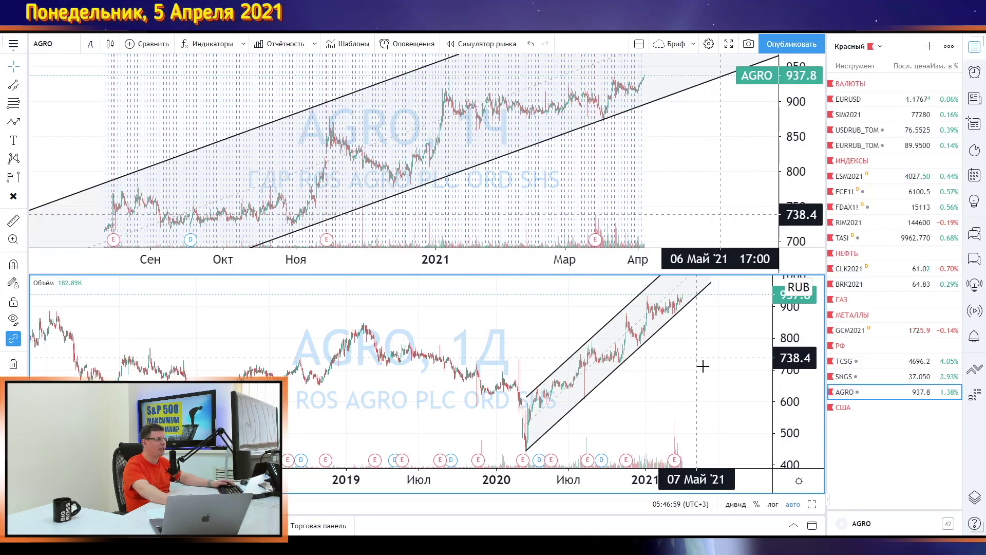
scroll(703, 349, "down", 2)
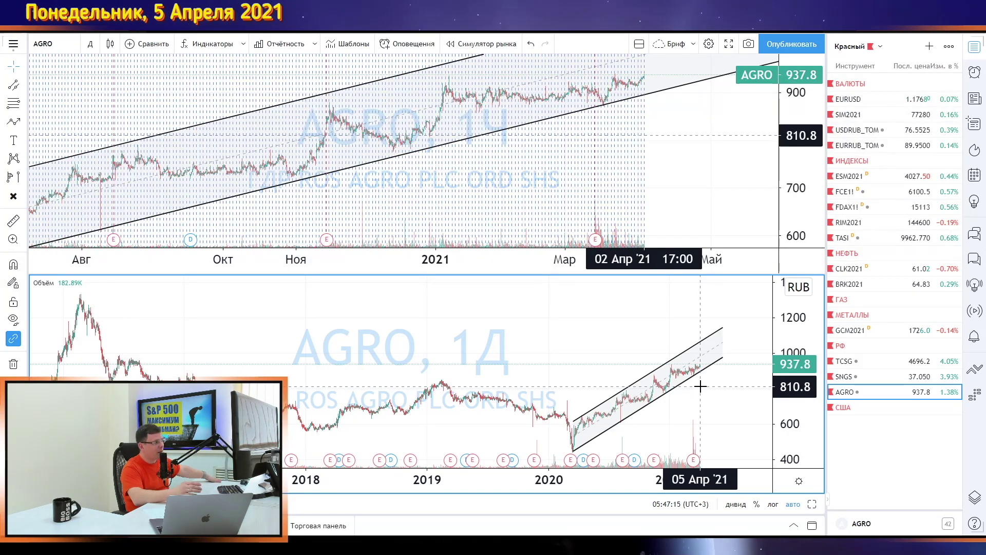
key("ctrl+Tab")
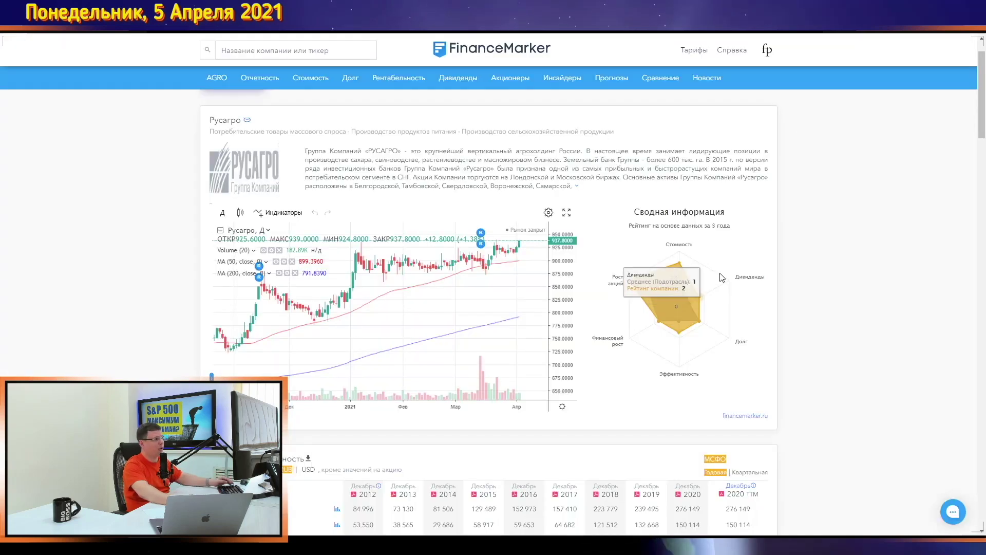
scroll(722, 277, "down", 15)
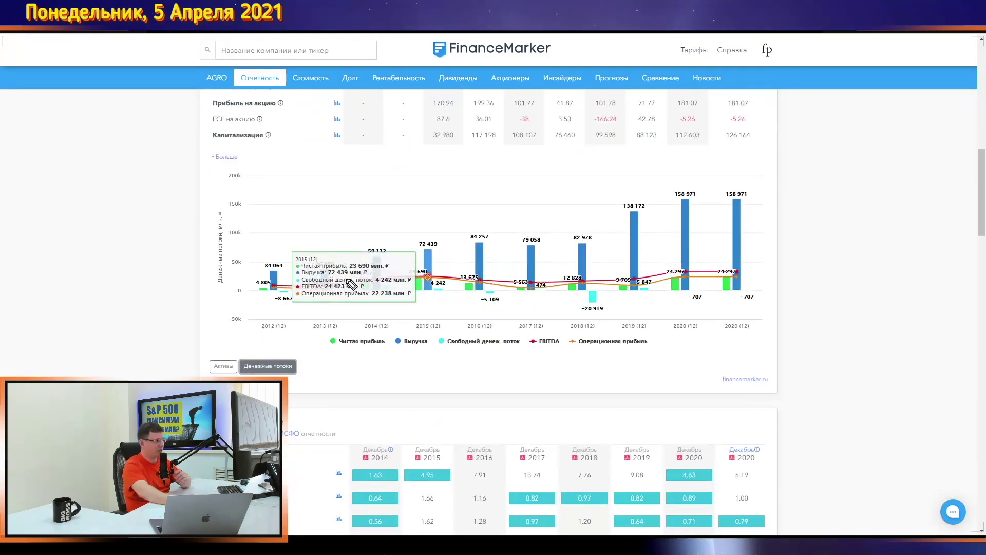
Temporarily trace the revenue trend from 2013 to 2020 and the profit trend from 2018, and clear the lines
left_click_drag(320, 265, 690, 200)
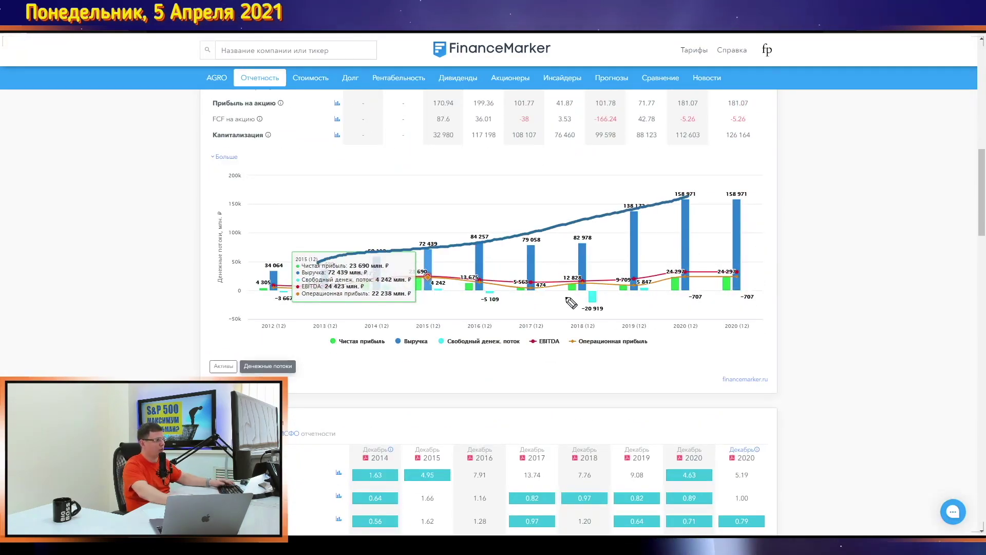
left_click_drag(573, 295, 725, 260)
key("Escape")
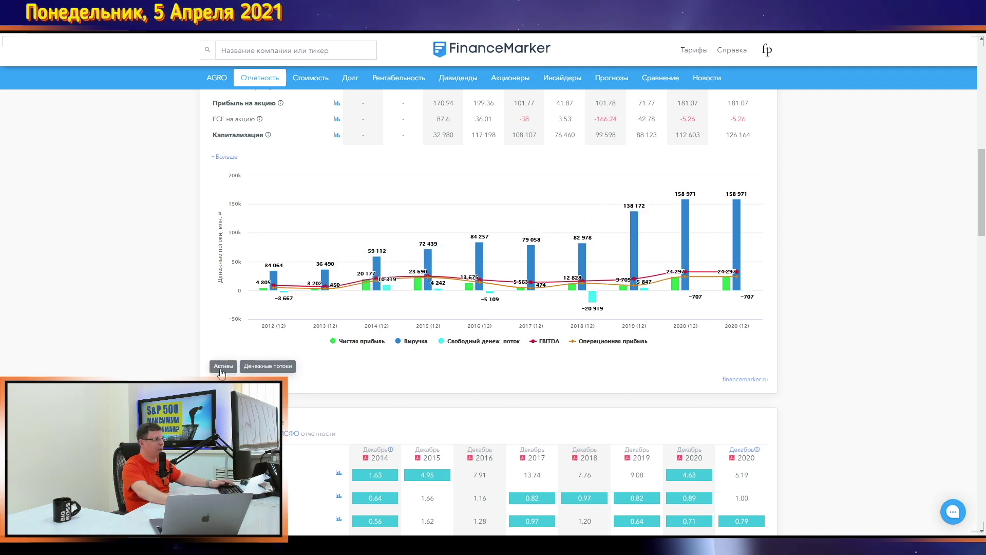